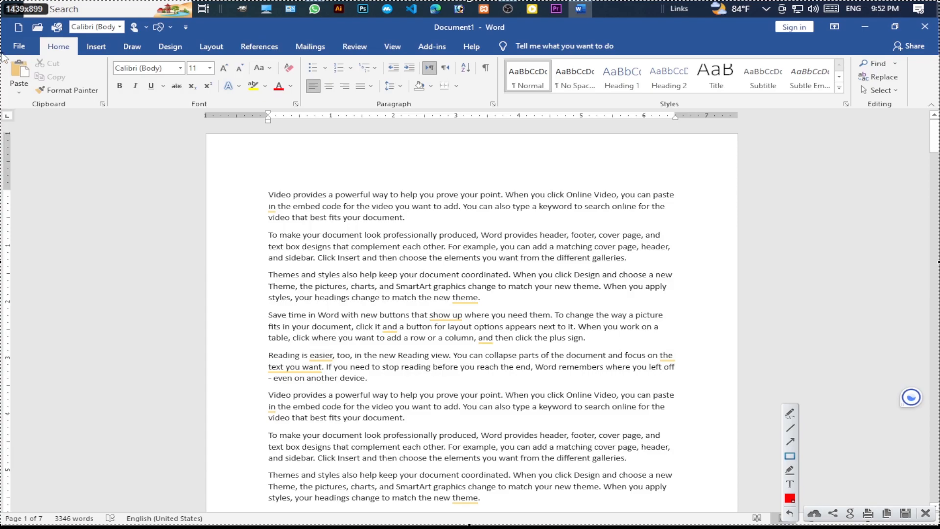
# Step: Outline the Clipboard group and the Font group in red on a screen capture, and discard the capture
pyautogui.moveTo(2, 53); pyautogui.dragTo(111, 109)
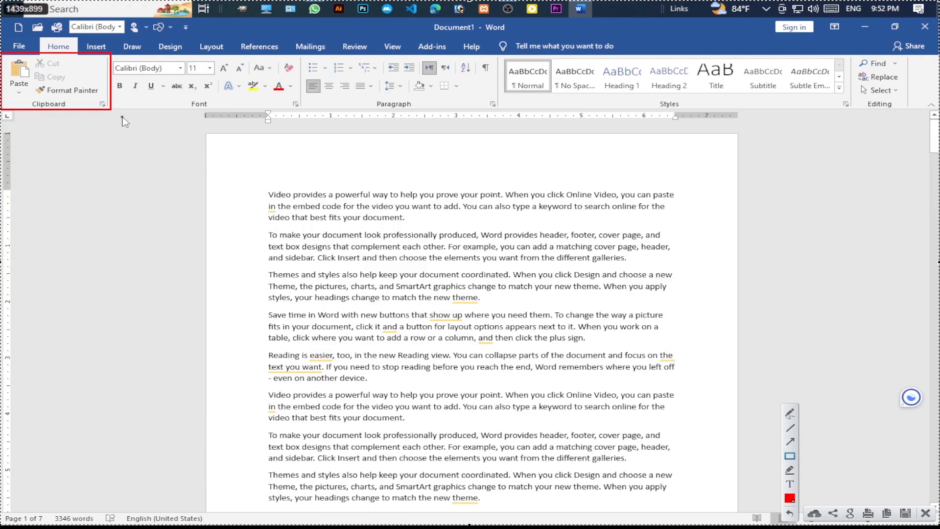
pyautogui.hotkey('ctrl', 'z')
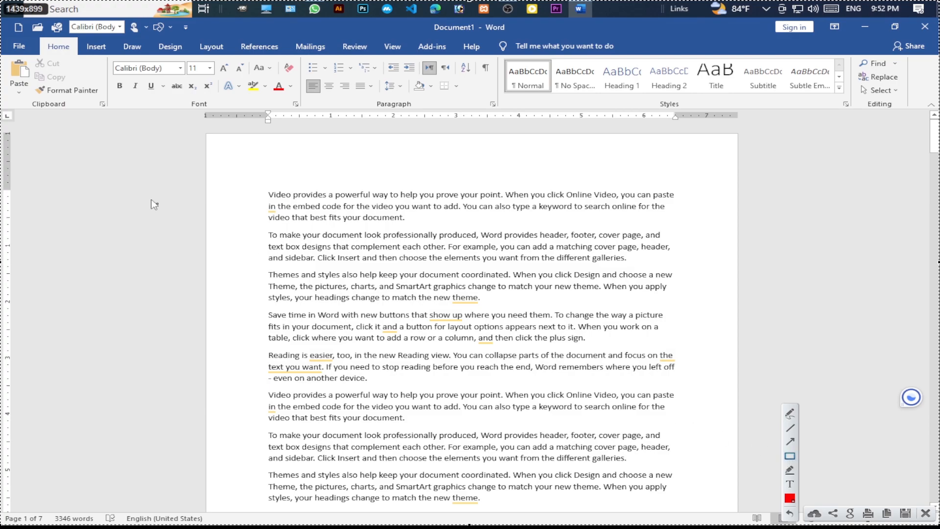
pyautogui.moveTo(107, 57)
pyautogui.mouseDown()
pyautogui.moveTo(213, 109)
pyautogui.moveTo(313, 122)
pyautogui.moveTo(306, 112)
pyautogui.mouseUp()
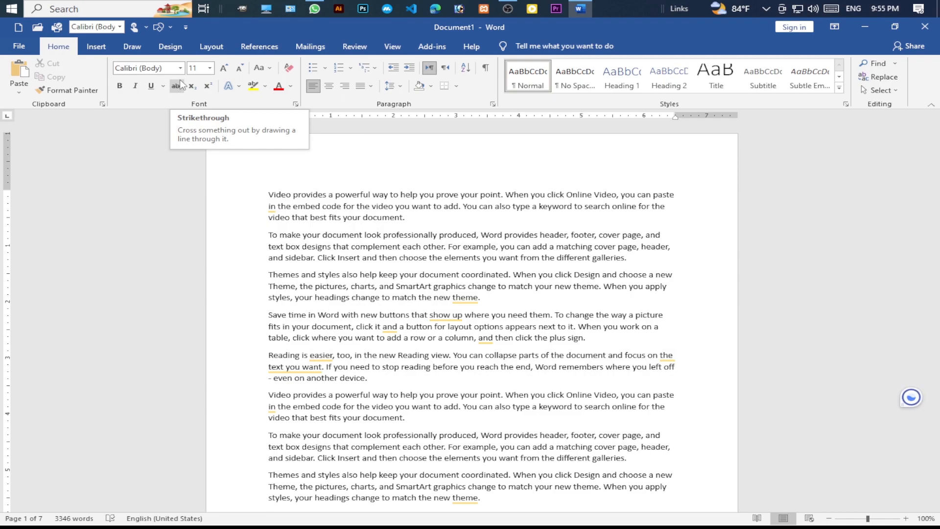
pyautogui.press('Print')
pyautogui.moveTo(106, 198); pyautogui.dragTo(179, 74)
pyautogui.press('Escape')
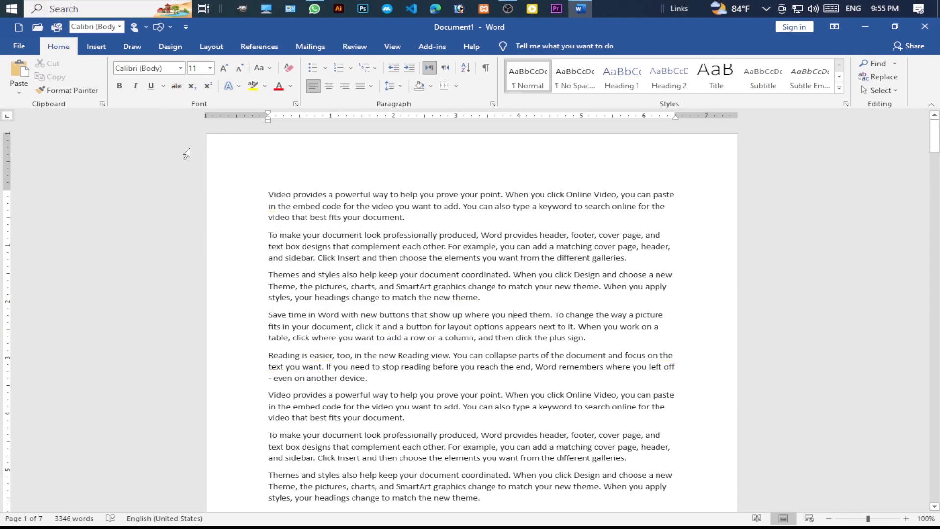
# Step: Set the font of the document's first paragraph to Albertus Extra Bold
pyautogui.click(179, 72)
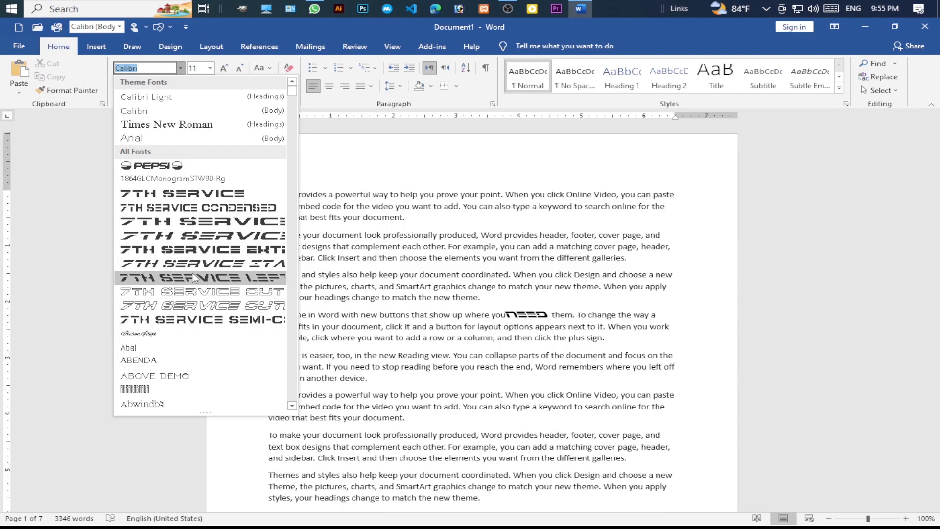
pyautogui.tripleClick(267, 196)
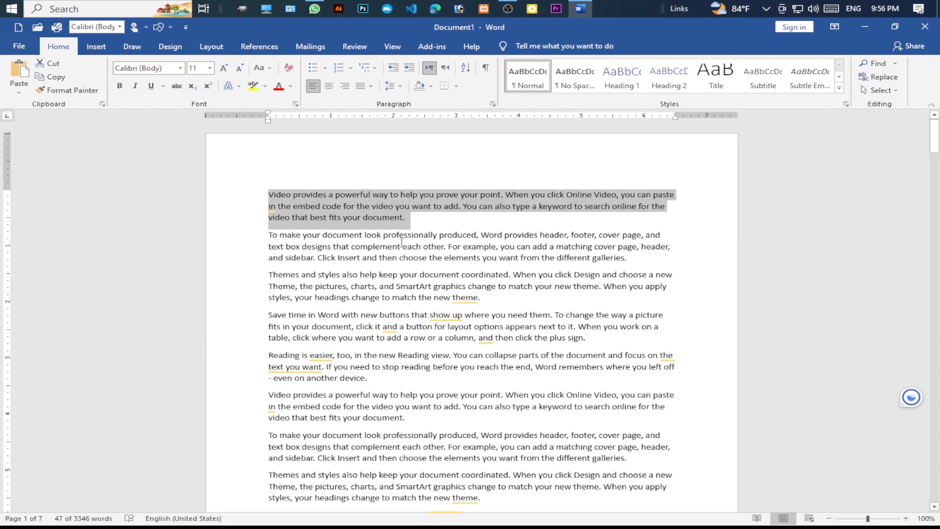
pyautogui.click(181, 68)
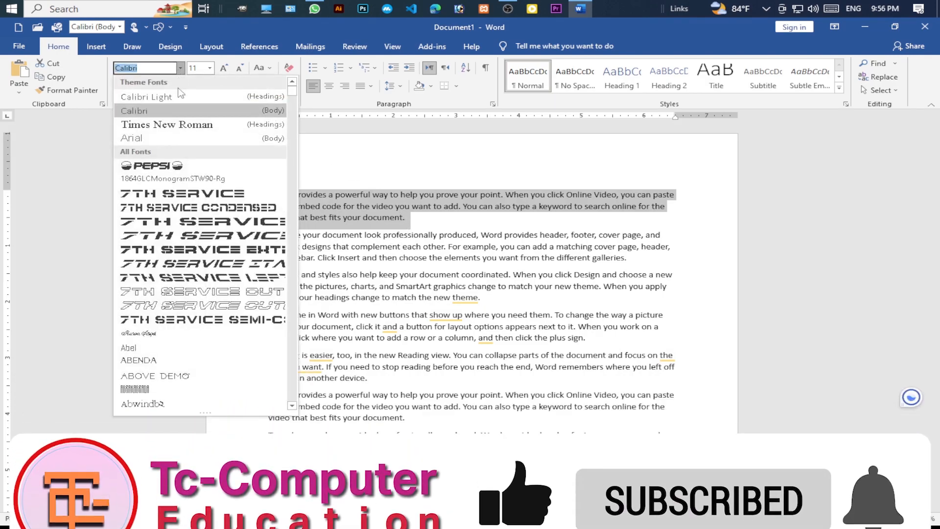
pyautogui.scroll(-1, 163, 344)
pyautogui.scroll(-10, 162, 333)
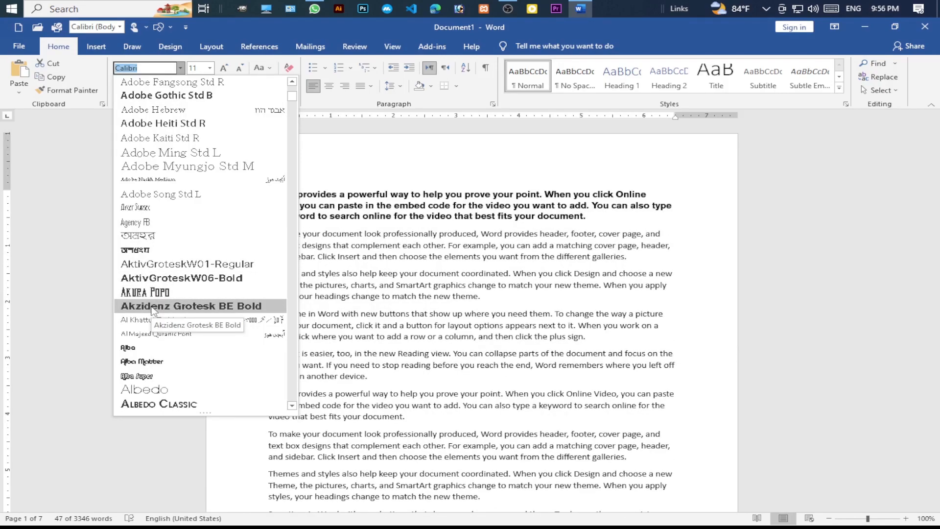
pyautogui.scroll(-2, 154, 310)
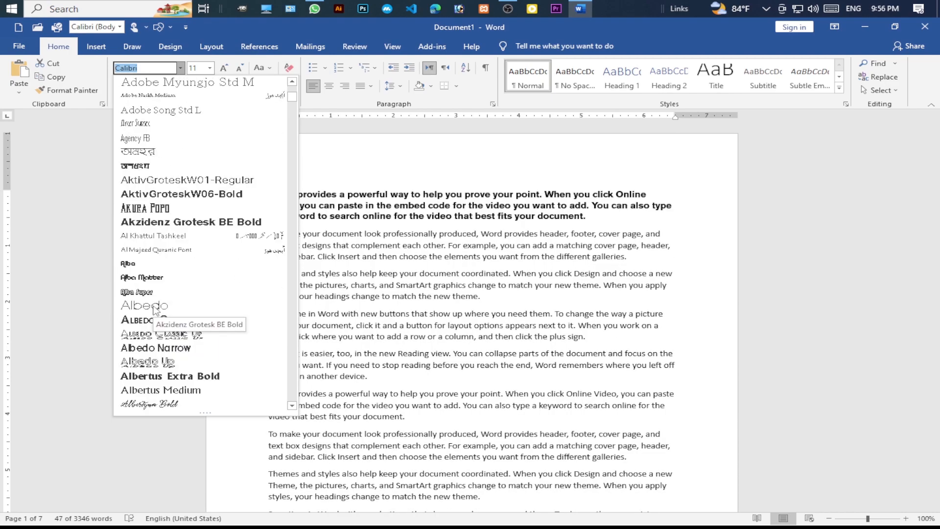
pyautogui.scroll(-3, 153, 310)
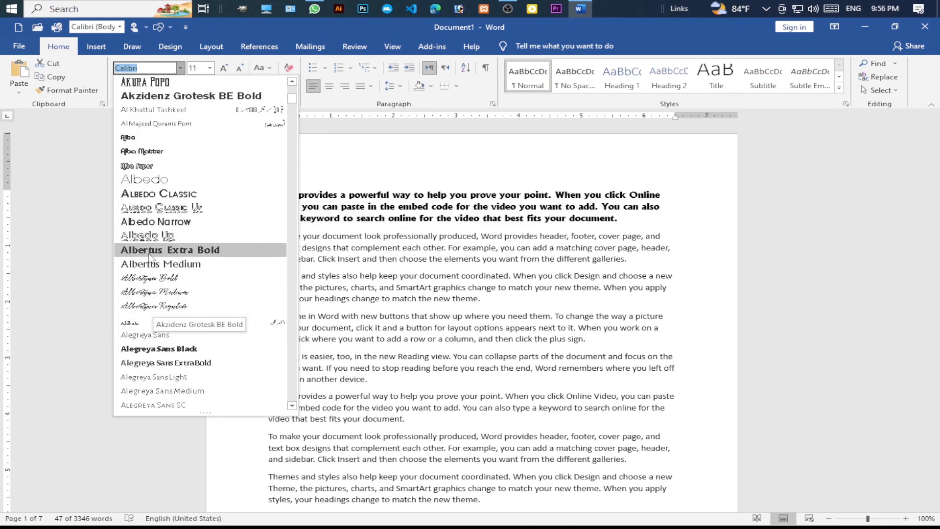
pyautogui.click(148, 263)
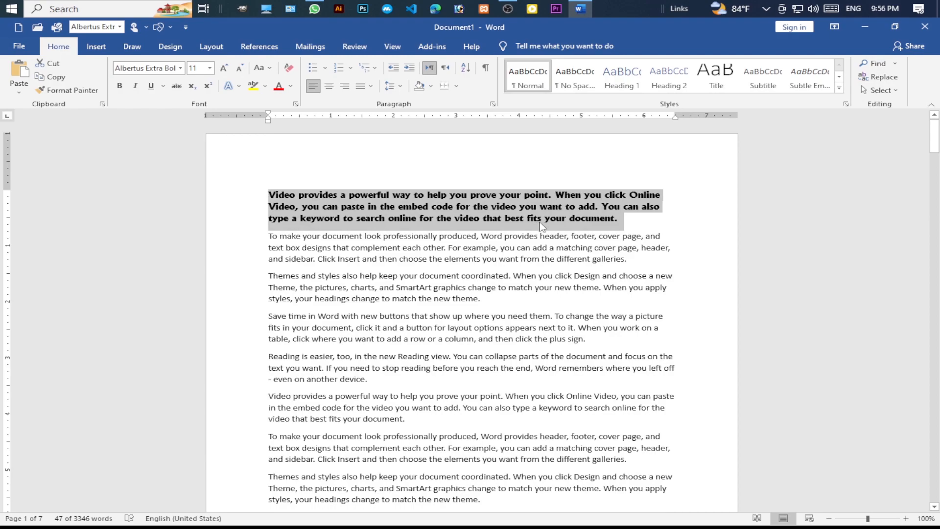
pyautogui.click(438, 229)
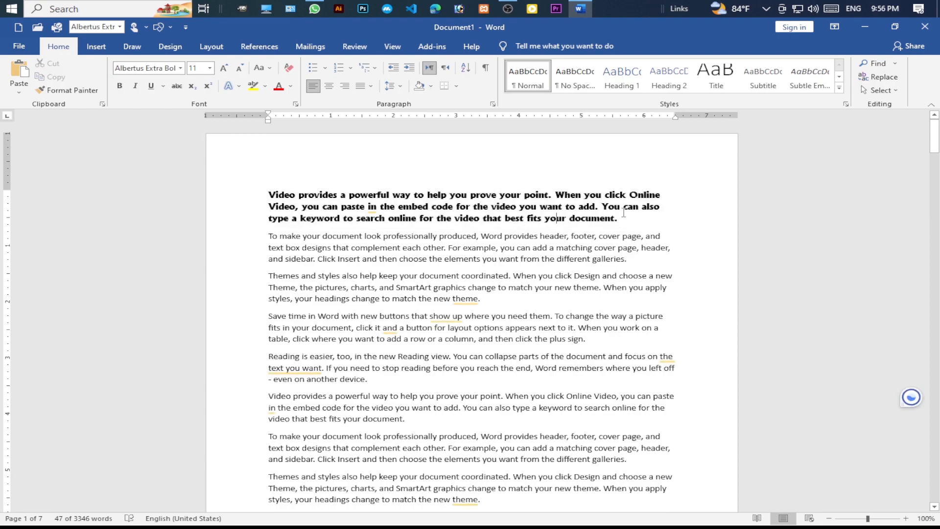
# Step: Change the font of the document's first paragraph to Aaron Script
pyautogui.moveTo(633, 222); pyautogui.dragTo(263, 195)
pyautogui.scroll(20, 263, 196)
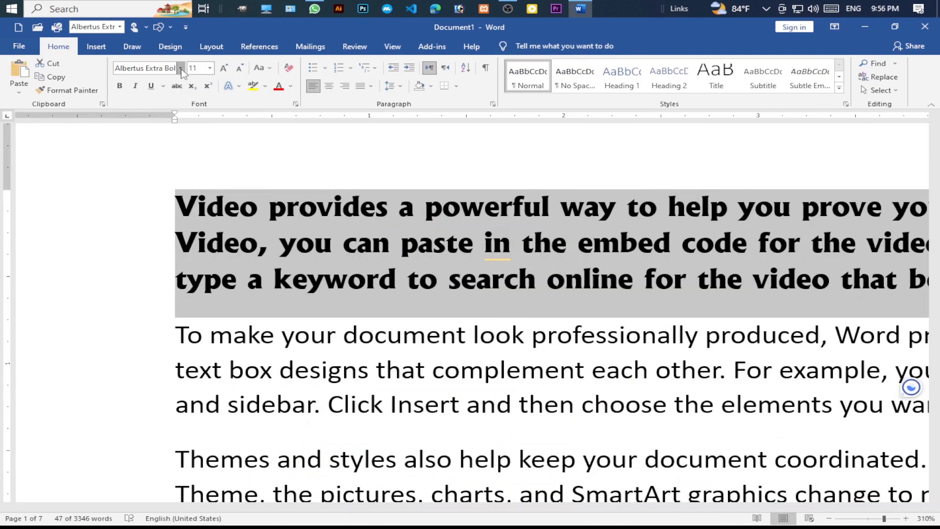
pyautogui.click(180, 68)
pyautogui.scroll(-3, 167, 216)
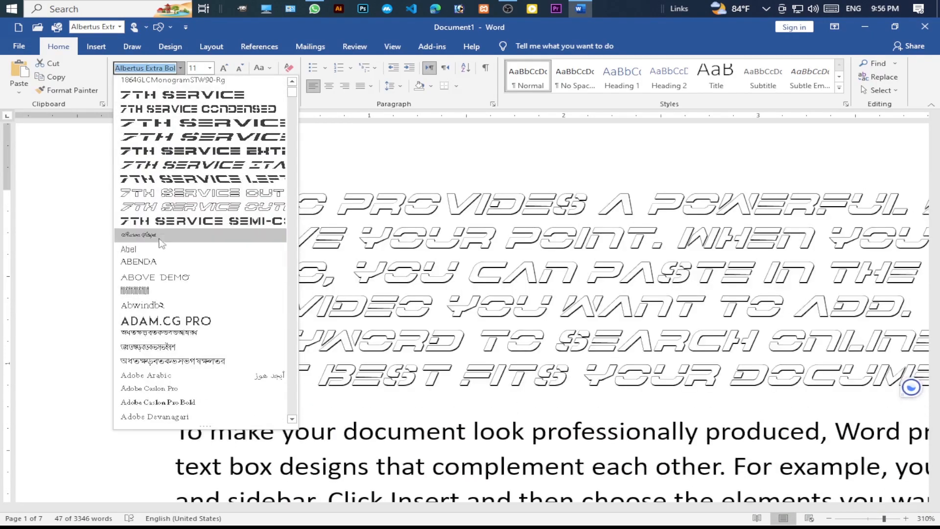
pyautogui.click(147, 236)
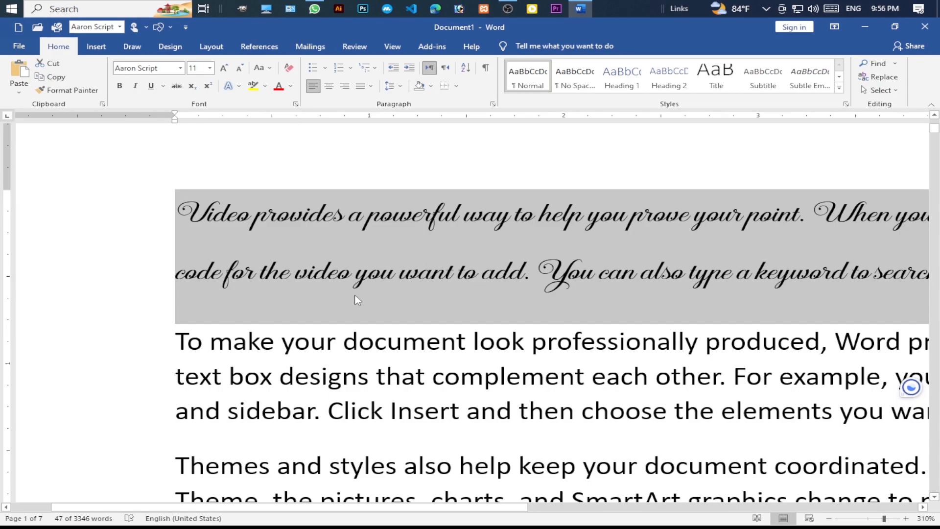
pyautogui.scroll(-3, 405, 327)
pyautogui.click(362, 264)
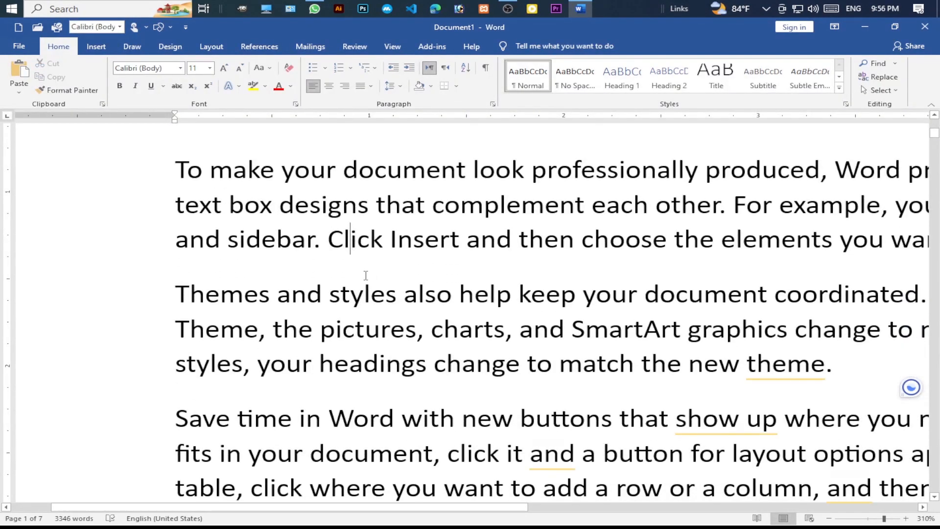
pyautogui.scroll(-10, 373, 322)
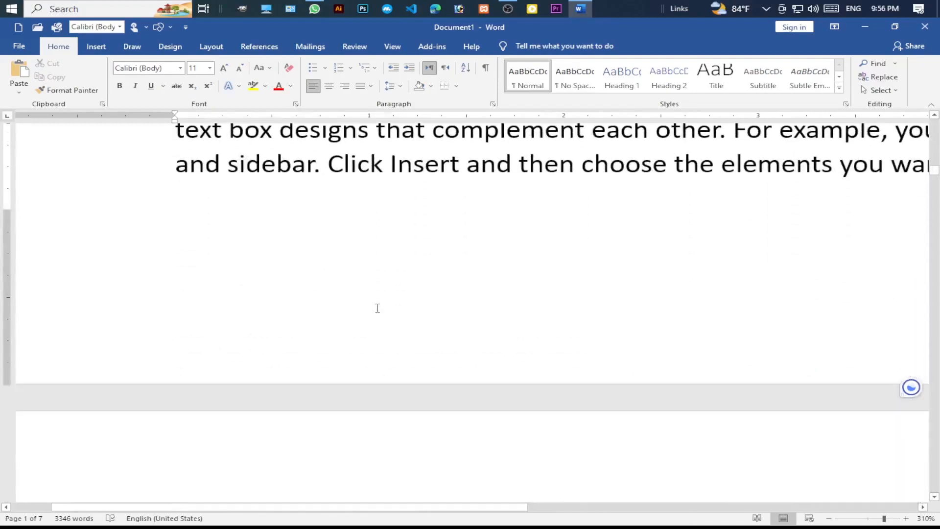
# Step: Create a new blank document and write "I am a Doctor" in Times New Roman
pyautogui.hotkey('ctrl', 'n')
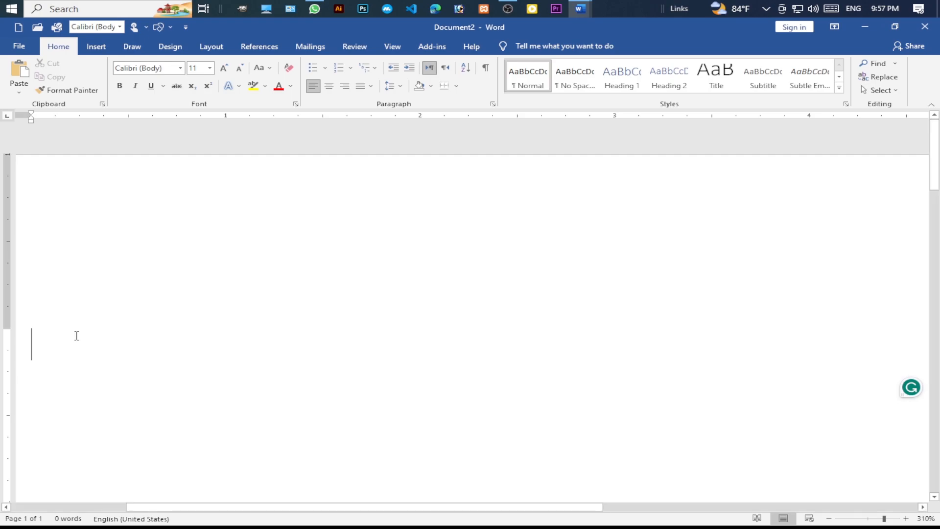
pyautogui.click(180, 68)
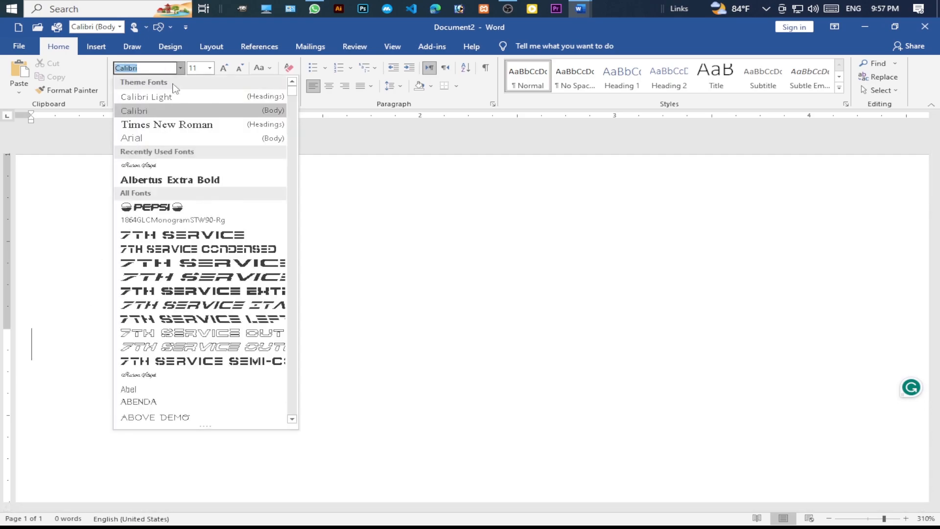
pyautogui.click(164, 126)
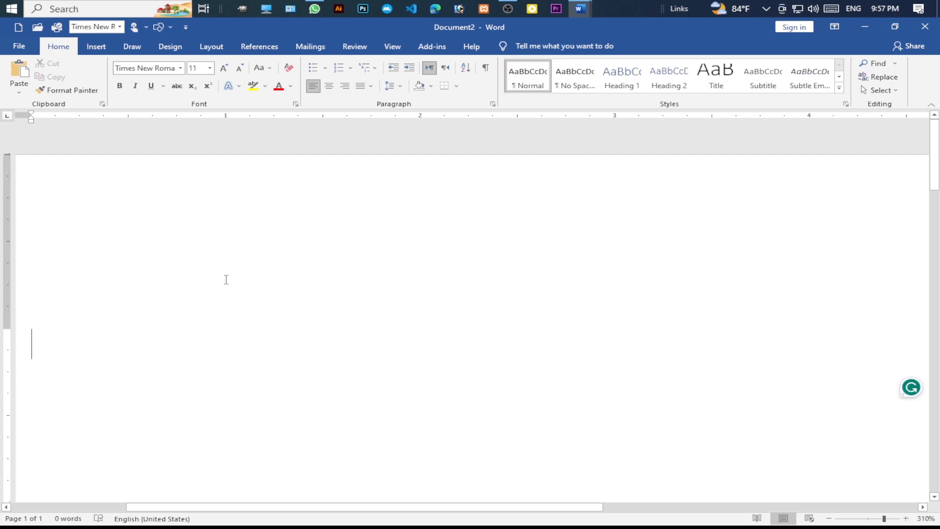
pyautogui.write('I ')
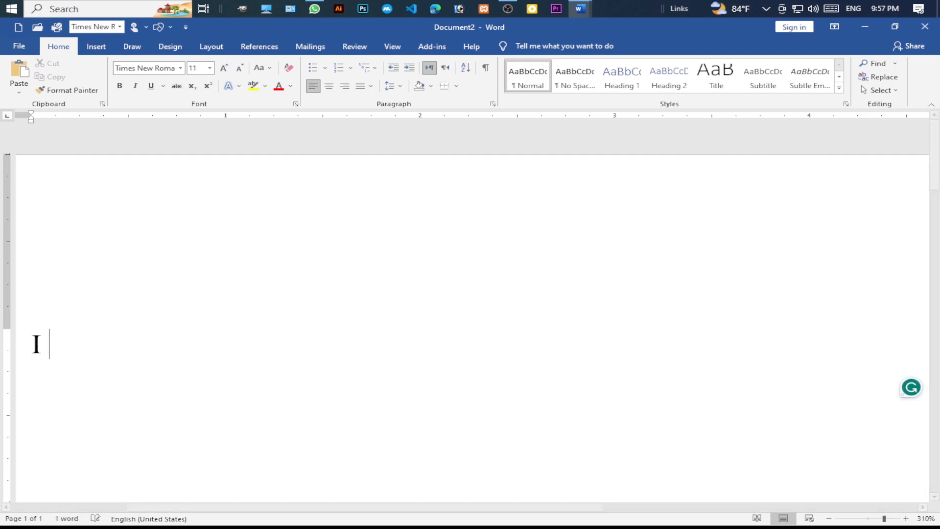
pyautogui.write('am a Doctor')
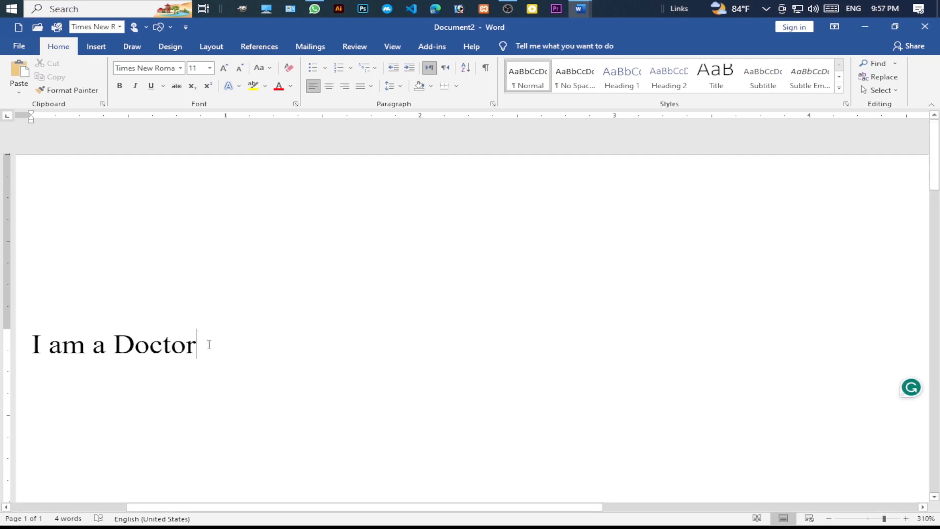
pyautogui.moveTo(208, 343); pyautogui.dragTo(117, 344)
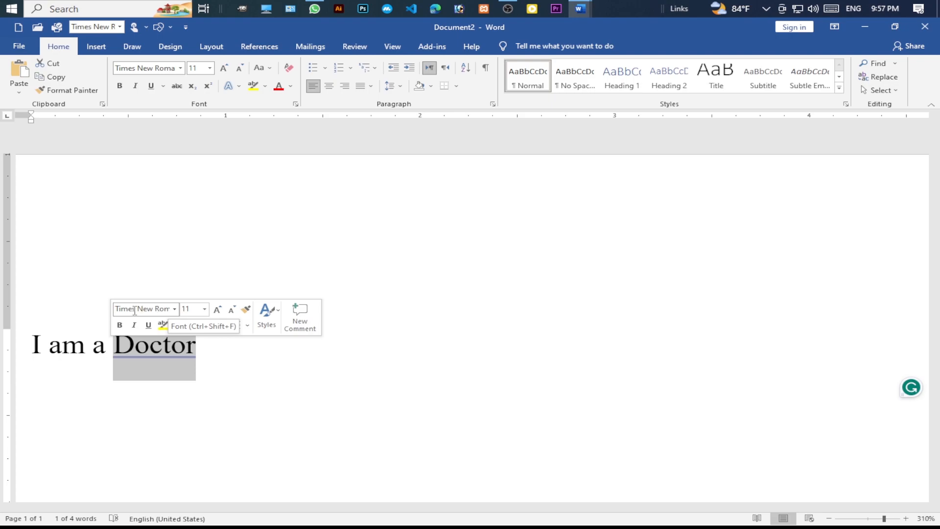
pyautogui.click(104, 245)
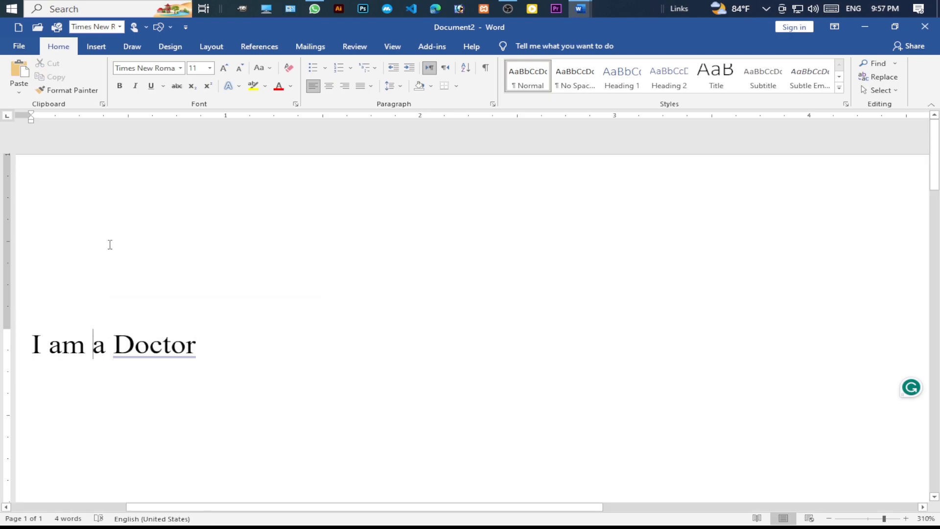
# Step: Outline the font size setting with a rectangle on a full-screen capture
pyautogui.moveTo(1, 0); pyautogui.dragTo(939, 526)
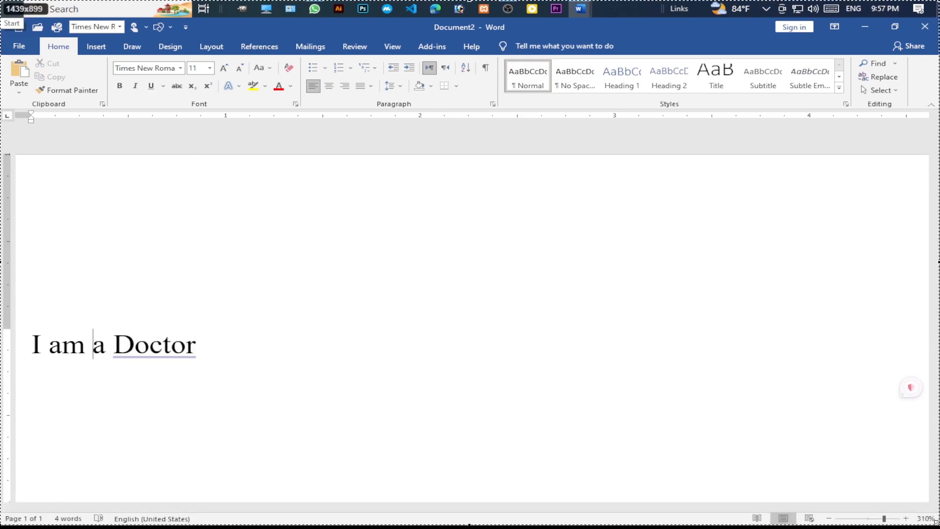
pyautogui.click(792, 458)
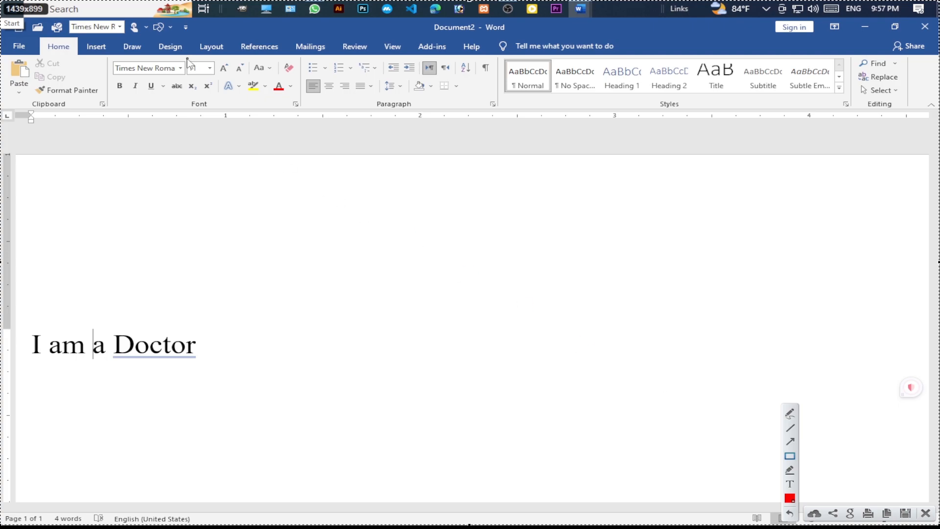
pyautogui.moveTo(187, 59); pyautogui.dragTo(219, 79)
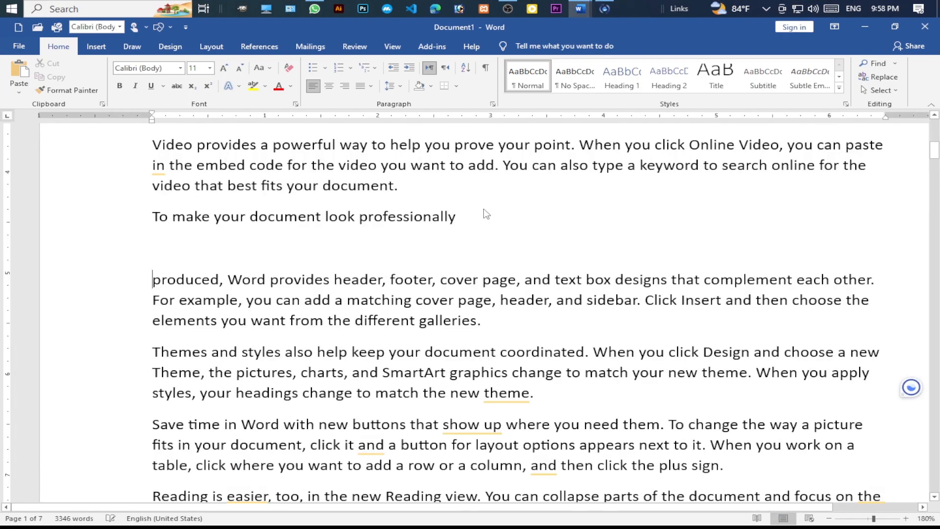
# Step: Set the font size of the line "To make your document look professionally" in Document1 to 24
pyautogui.hotkey('shift', 'Up')
pyautogui.hotkey('shift', 'Up')
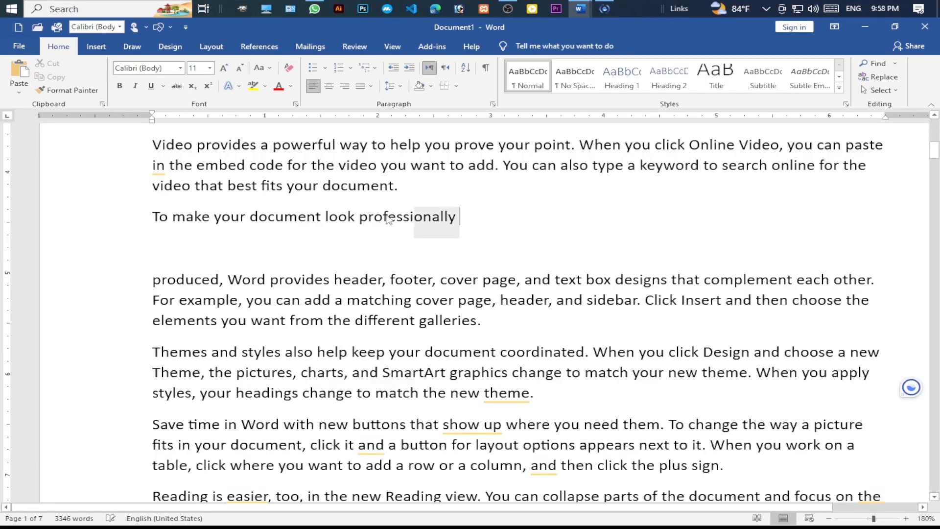
pyautogui.moveTo(470, 221); pyautogui.dragTo(153, 218)
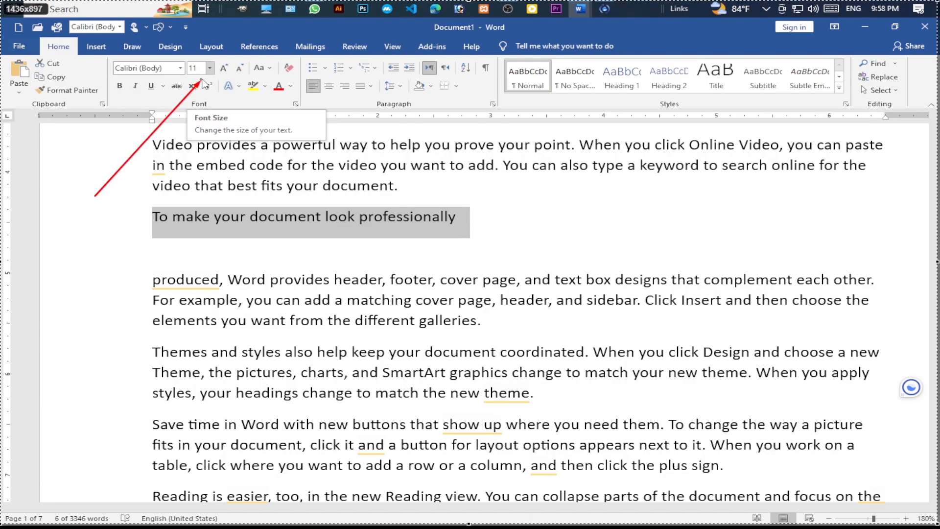
pyautogui.moveTo(206, 74); pyautogui.dragTo(207, 74)
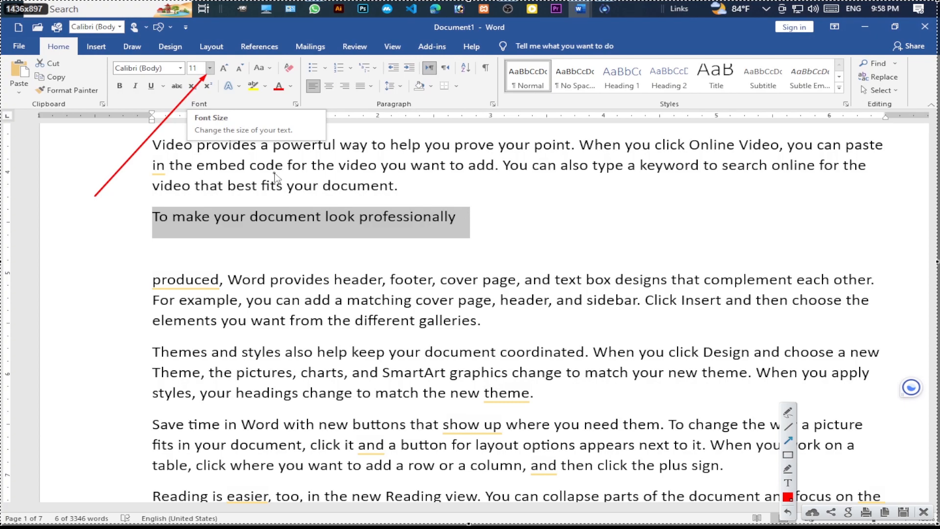
pyautogui.click(210, 68)
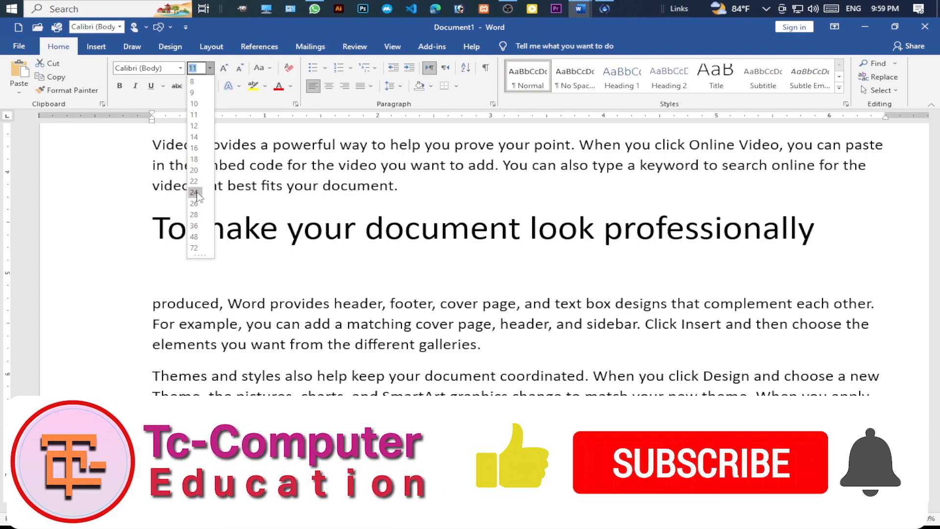
pyautogui.click(195, 192)
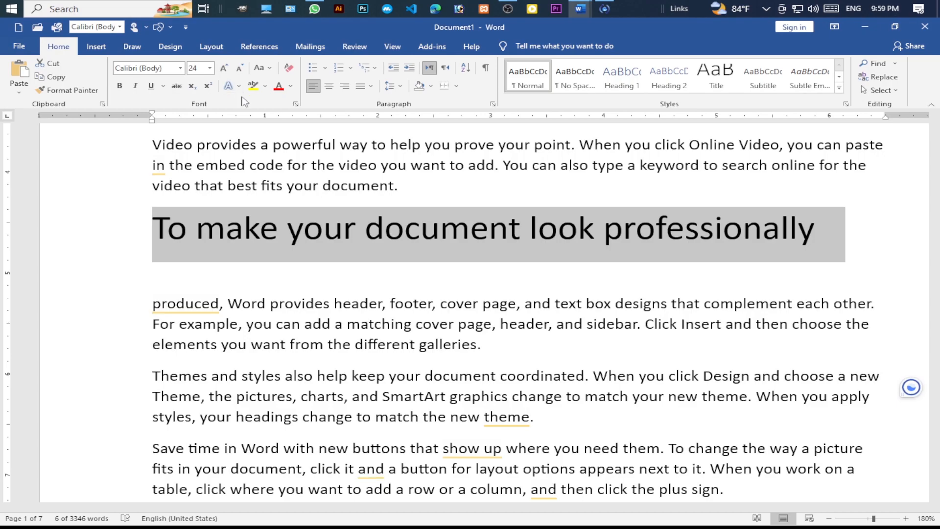
# Step: Outline the controls for increasing and decreasing font size in red on a screen capture, and discard the capture
pyautogui.press('Print')
pyautogui.moveTo(216, 59)
pyautogui.mouseDown()
pyautogui.moveTo(233, 79)
pyautogui.moveTo(248, 79)
pyautogui.mouseUp()
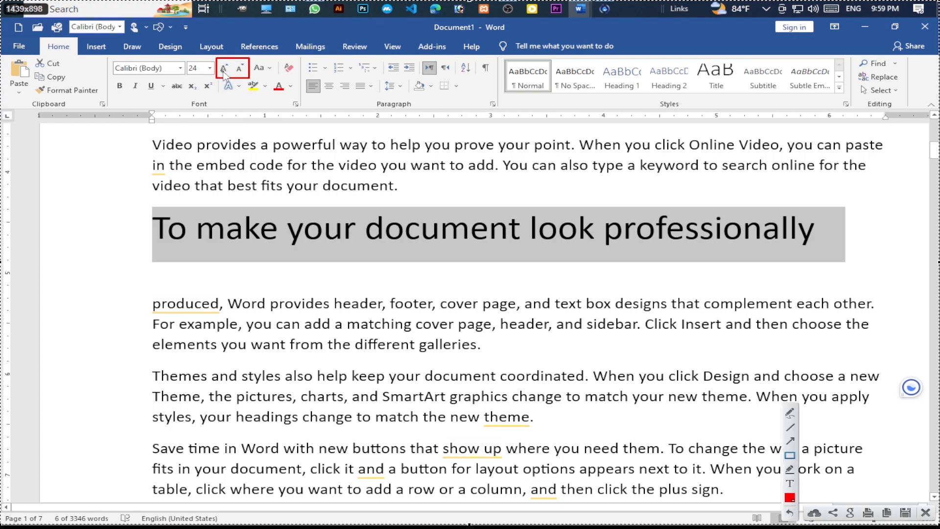
pyautogui.hotkey('ctrl', 'z')
pyautogui.moveTo(216, 57)
pyautogui.mouseDown()
pyautogui.moveTo(225, 75)
pyautogui.moveTo(245, 77)
pyautogui.mouseUp()
pyautogui.press('Escape')
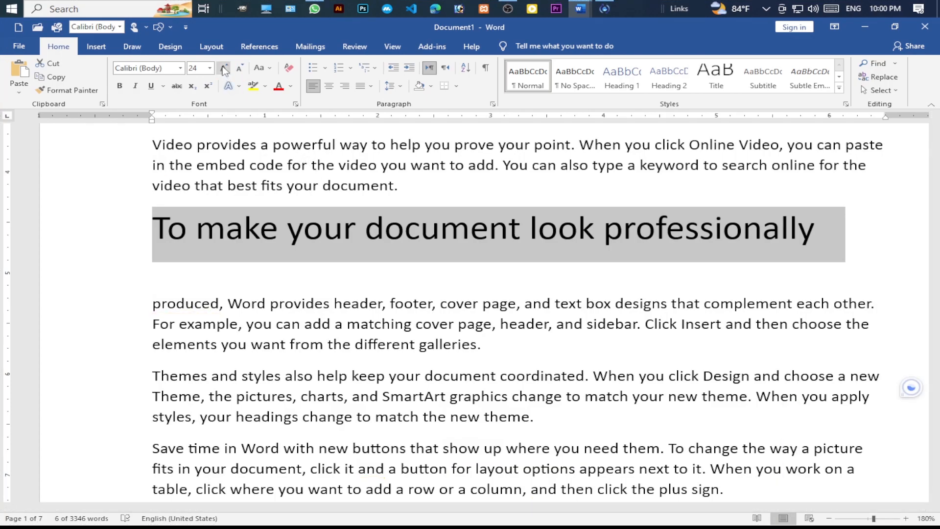
# Step: Increase the font size of the paragraph beginning "produced, Word provides header" in increments up to 20
pyautogui.moveTo(491, 347); pyautogui.dragTo(157, 305)
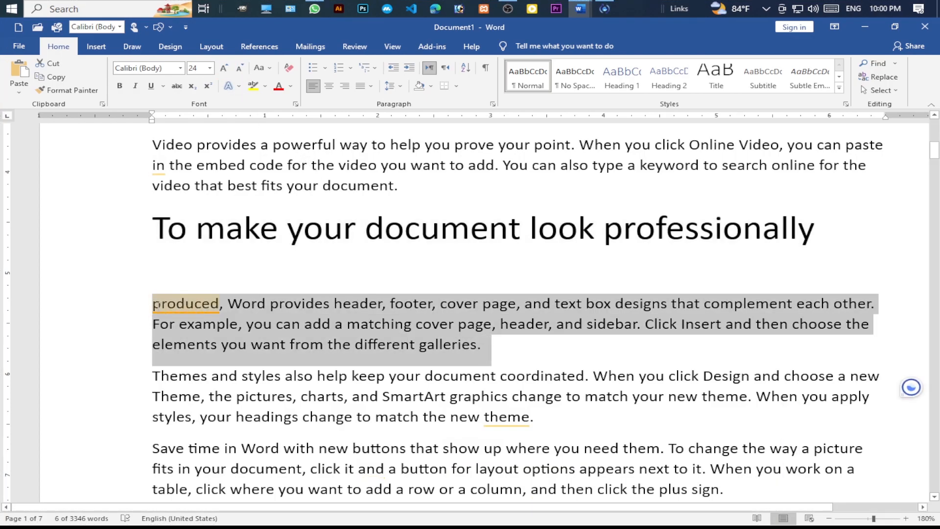
pyautogui.click(224, 70)
pyautogui.click(224, 69)
pyautogui.click(224, 69)
pyautogui.click(224, 70)
pyautogui.click(224, 69)
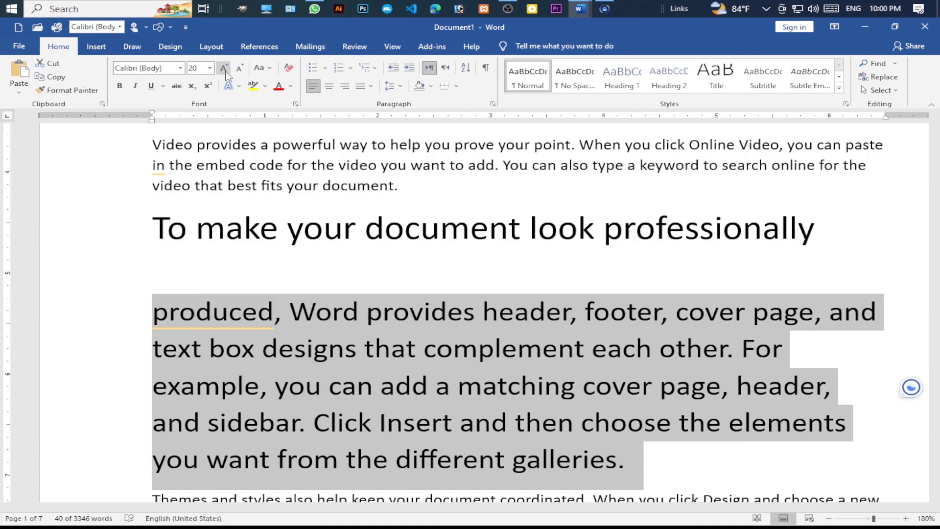
# Step: Decrease the font size of the paragraph beginning "produced, Word provides header" in increments down to 10
pyautogui.click(240, 69)
pyautogui.click(240, 70)
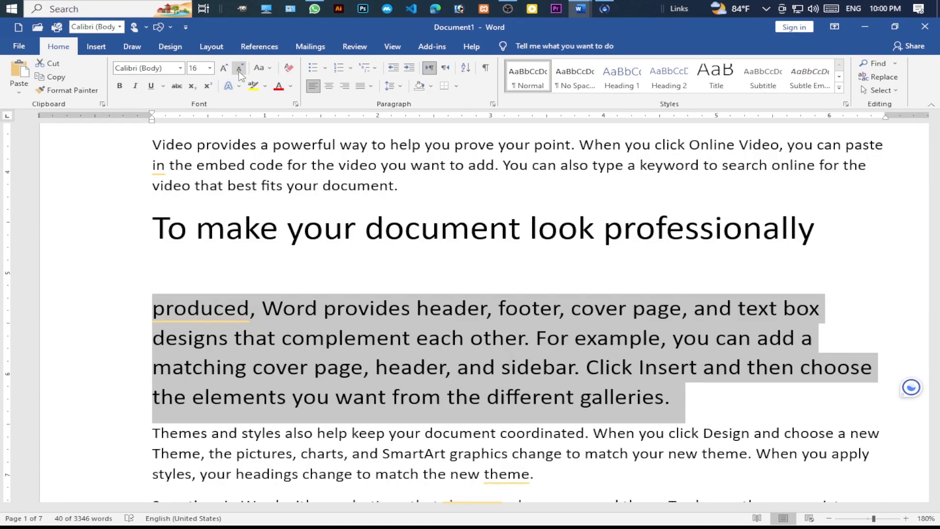
pyautogui.click(239, 69)
pyautogui.click(239, 70)
pyautogui.click(240, 69)
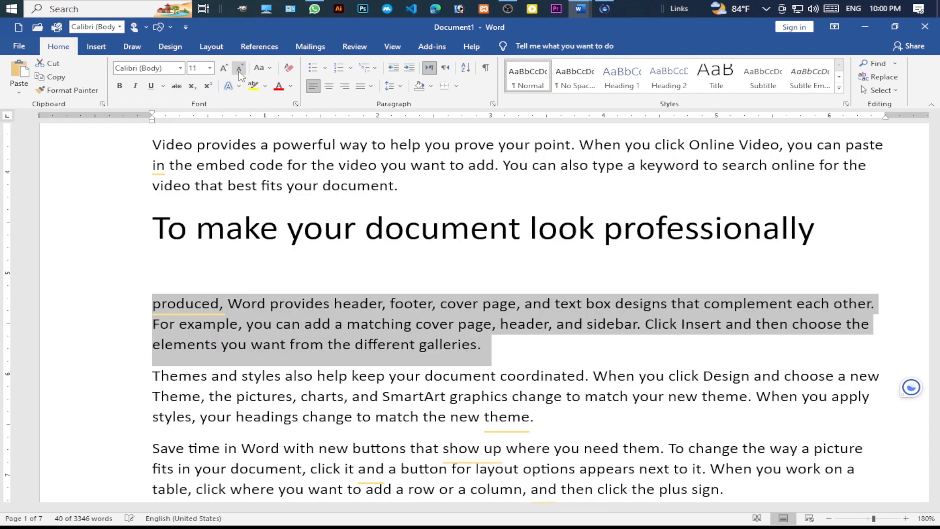
pyautogui.click(240, 69)
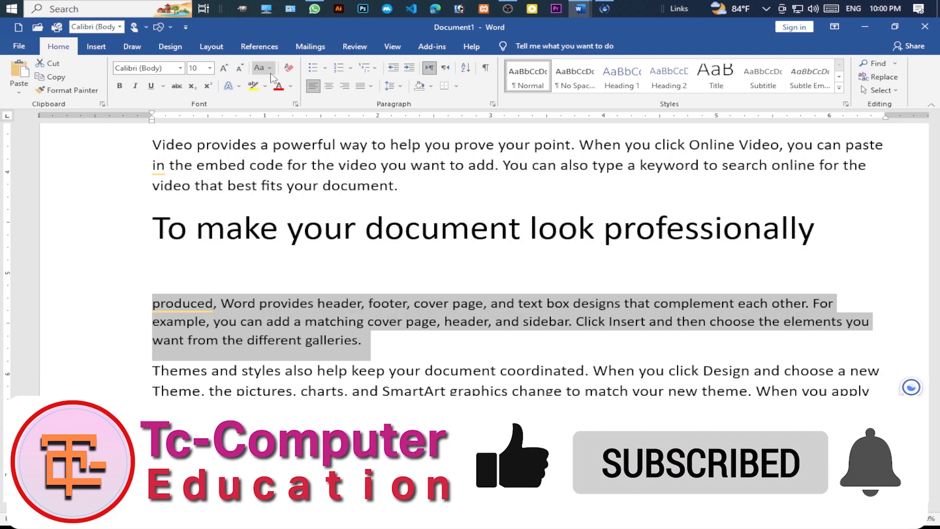
# Step: Change the case of the selected paragraph to Sentence case and then to lowercase
pyautogui.click(270, 69)
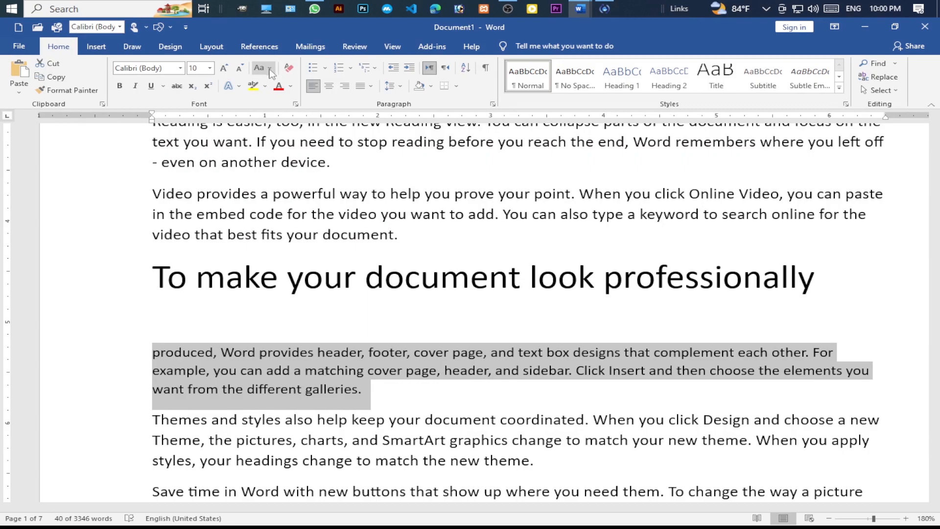
pyautogui.click(270, 71)
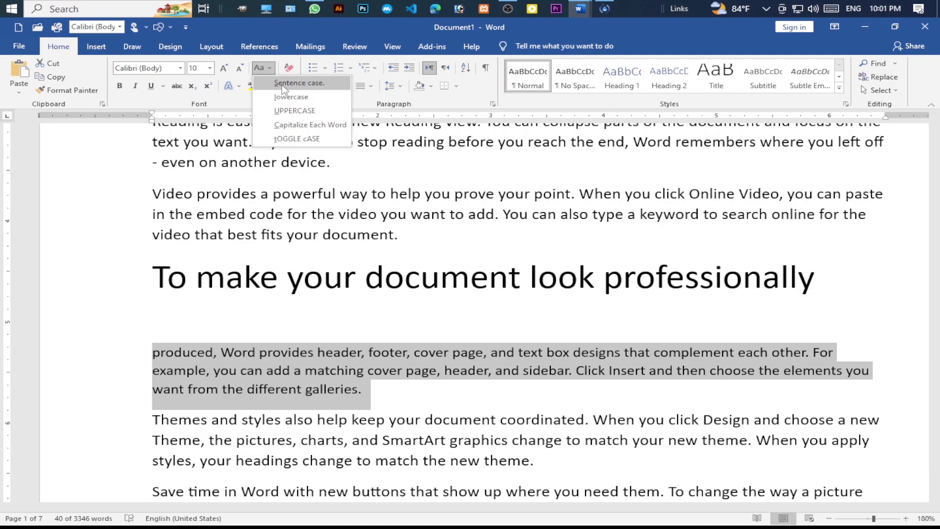
pyautogui.click(283, 87)
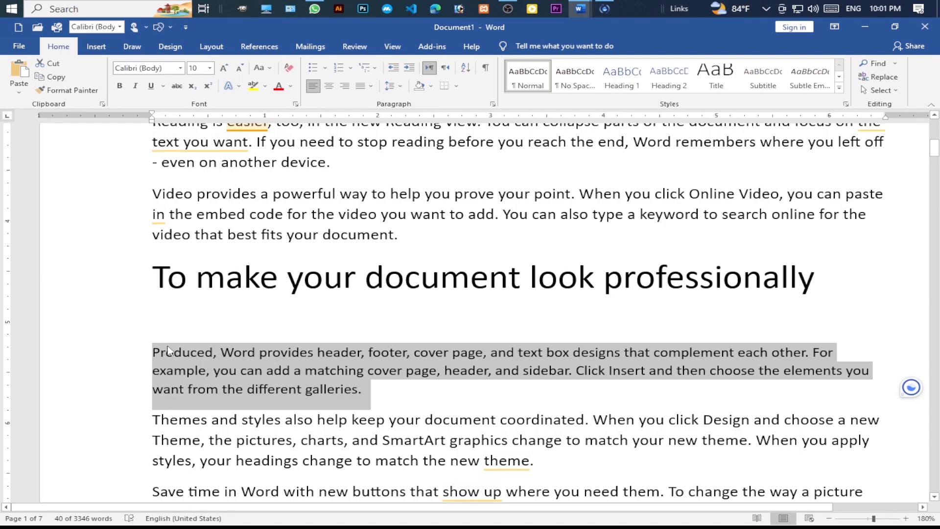
pyautogui.click(262, 67)
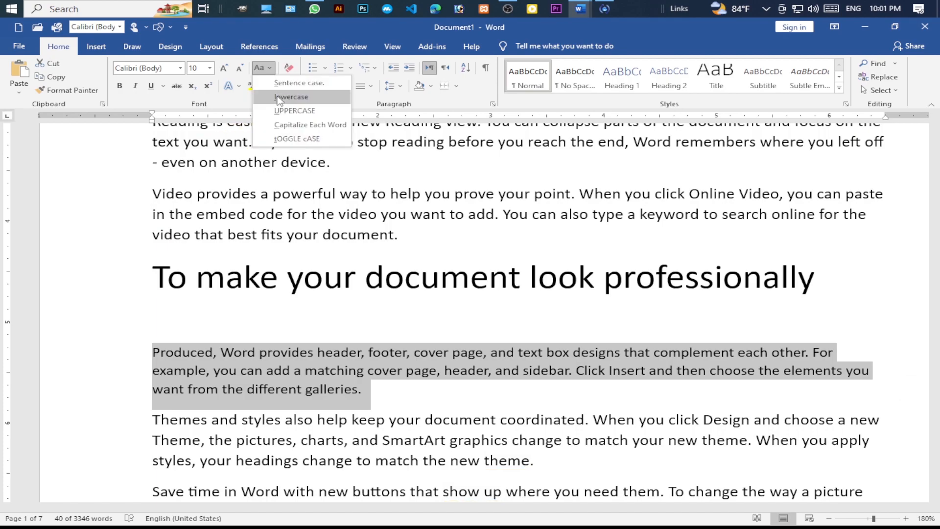
pyautogui.click(308, 97)
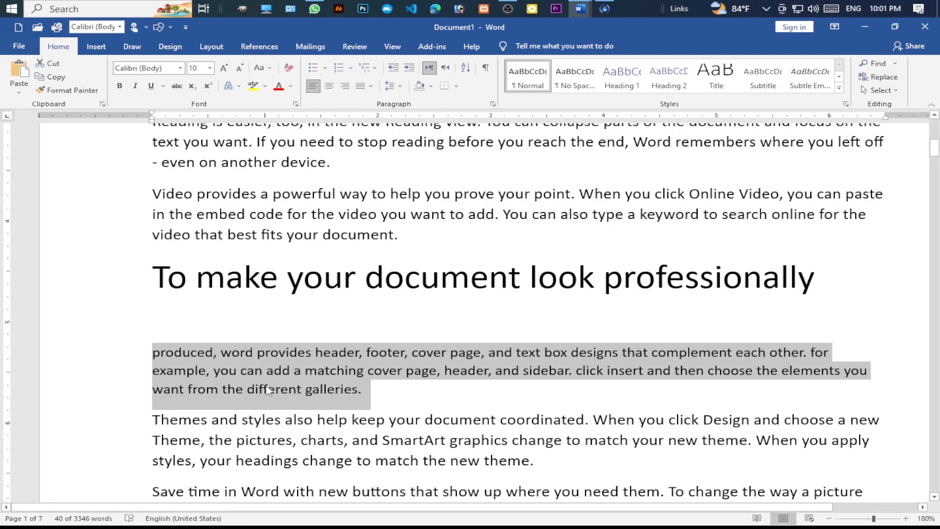
# Step: Change the case of the selected paragraph to UPPERCASE
pyautogui.scroll(13, 273, 387)
pyautogui.click(270, 70)
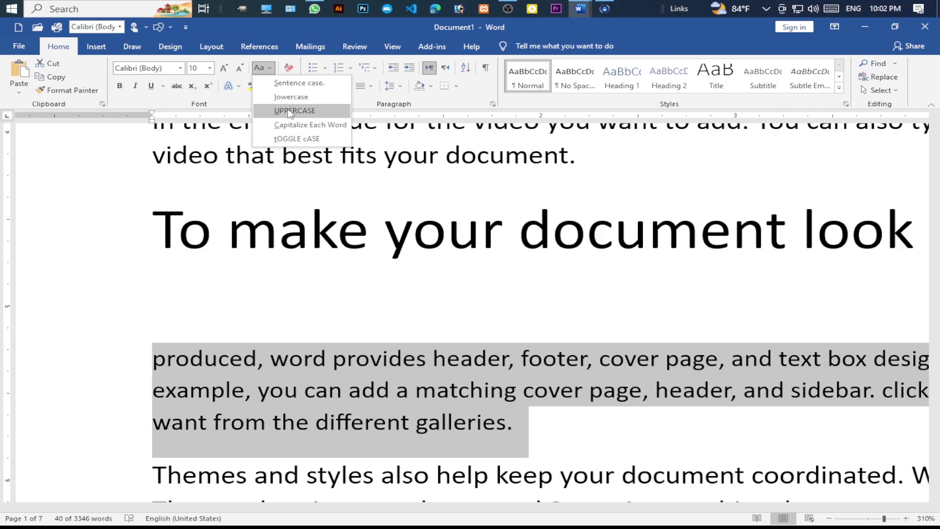
pyautogui.click(290, 113)
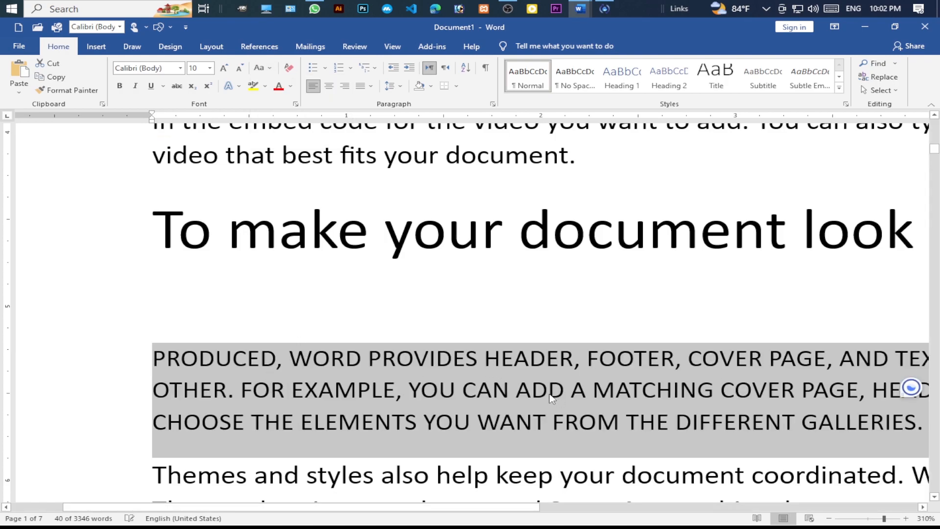
# Step: Apply Capitalize Each Word to the selected paragraph and then switch it to tOGGLE cASE
pyautogui.click(262, 67)
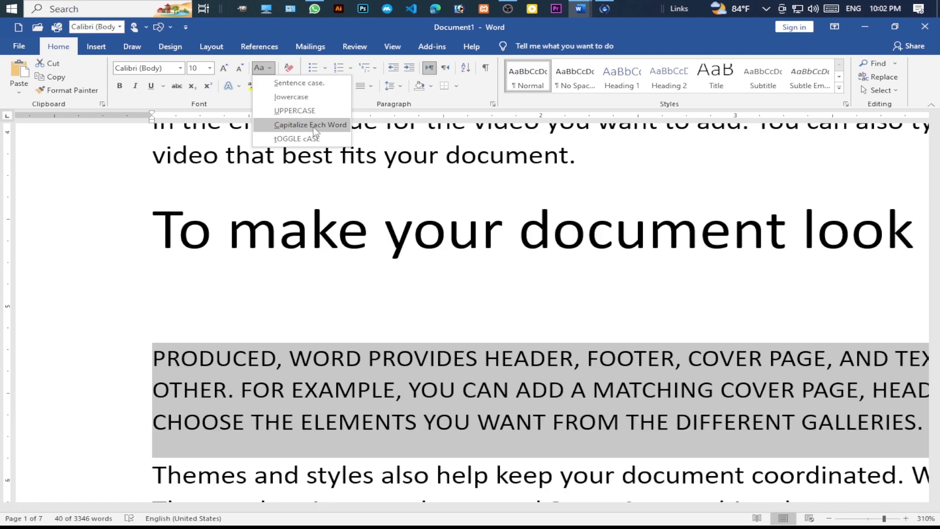
pyautogui.click(314, 129)
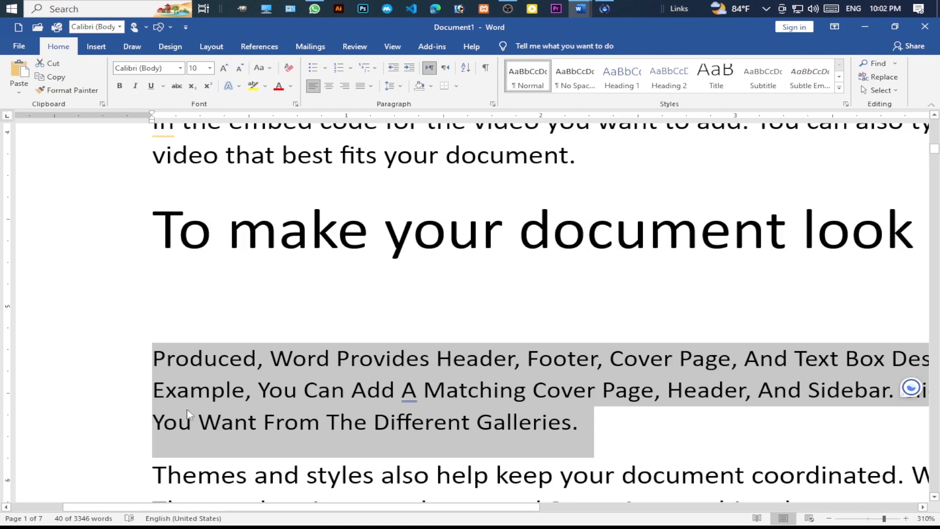
pyautogui.click(262, 68)
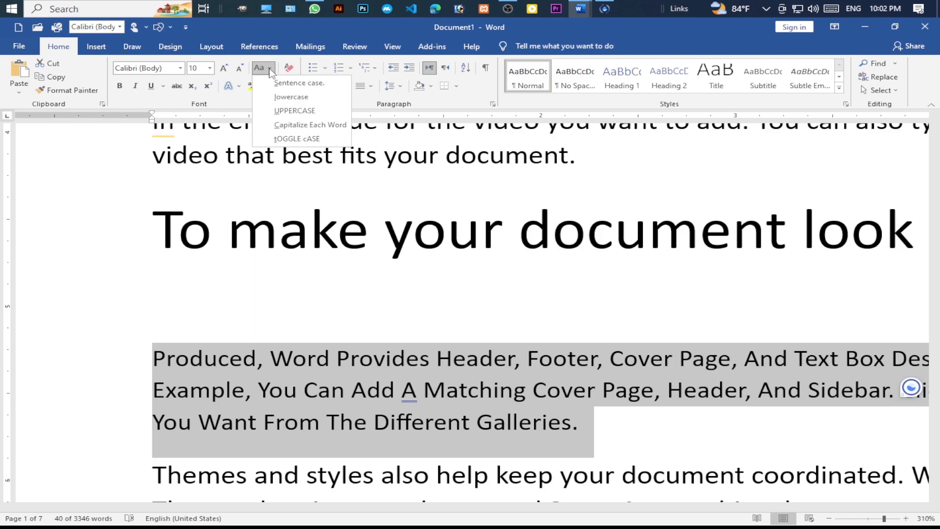
pyautogui.click(295, 139)
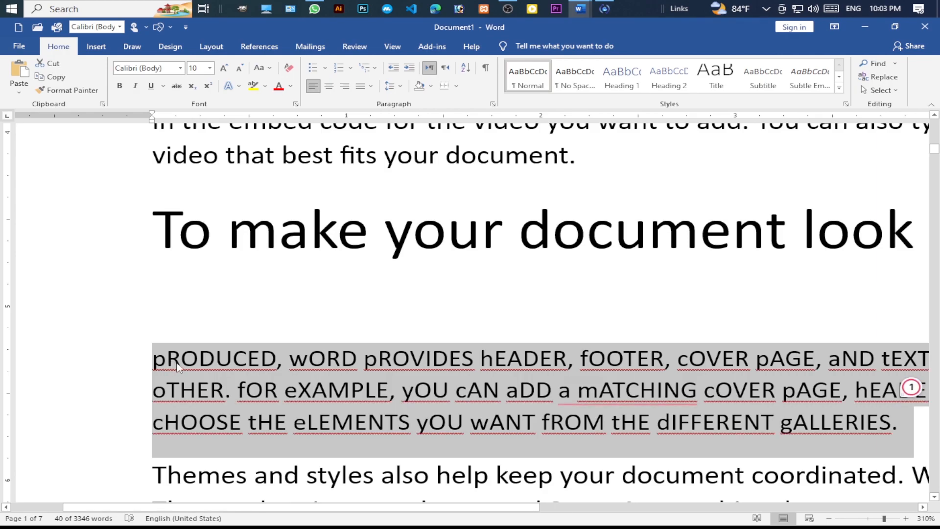
# Step: Outline the Clear All Formatting control in red on a screen capture, and discard the capture
pyautogui.click(261, 67)
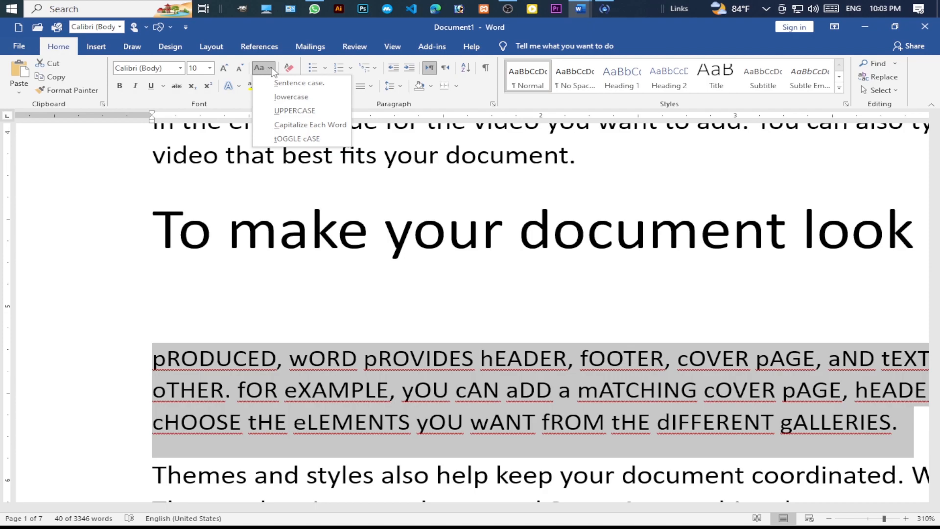
pyautogui.click(292, 62)
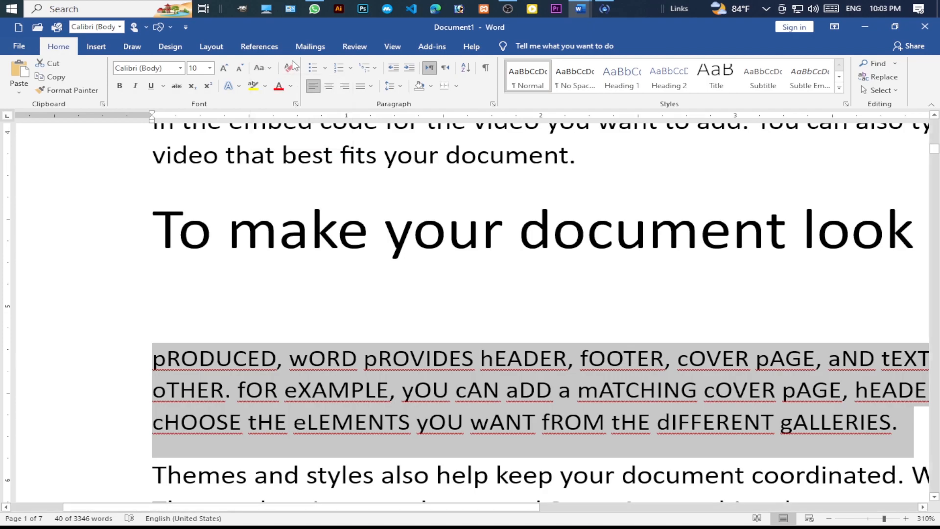
pyautogui.moveTo(276, 57); pyautogui.dragTo(298, 79)
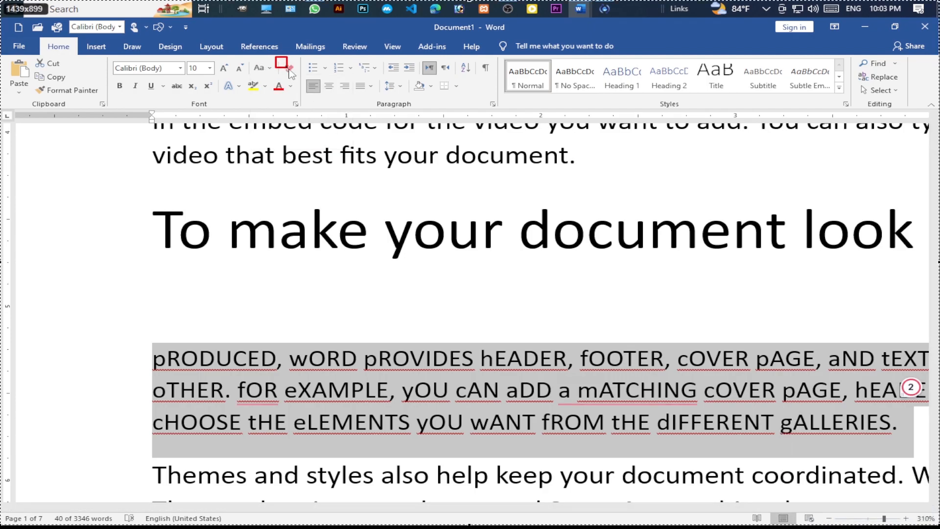
pyautogui.press('Escape')
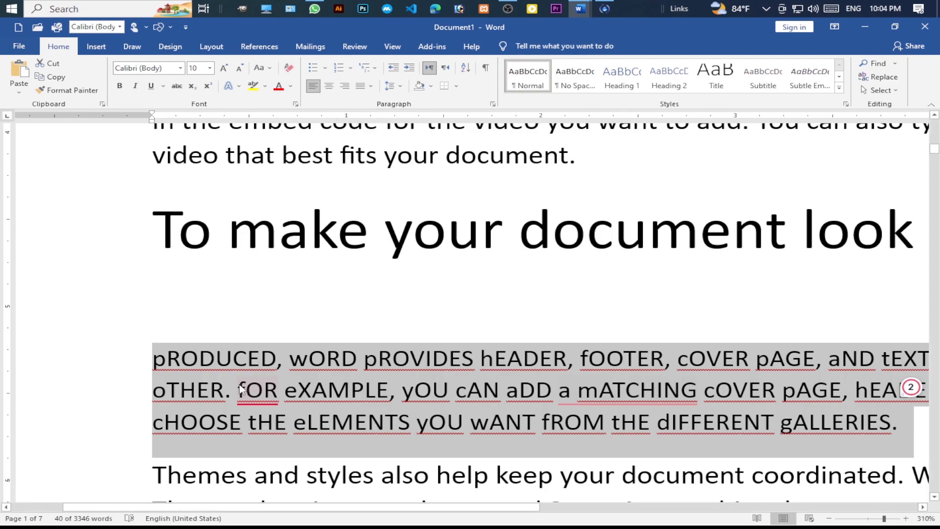
# Step: Make the passage from "To make your document" to "Click Insert and then" bold, italic, underlined with a black outlined text effect, and clear its formatting
pyautogui.hotkey('ctrl', 'z')
pyautogui.moveTo(548, 261); pyautogui.dragTo(145, 125)
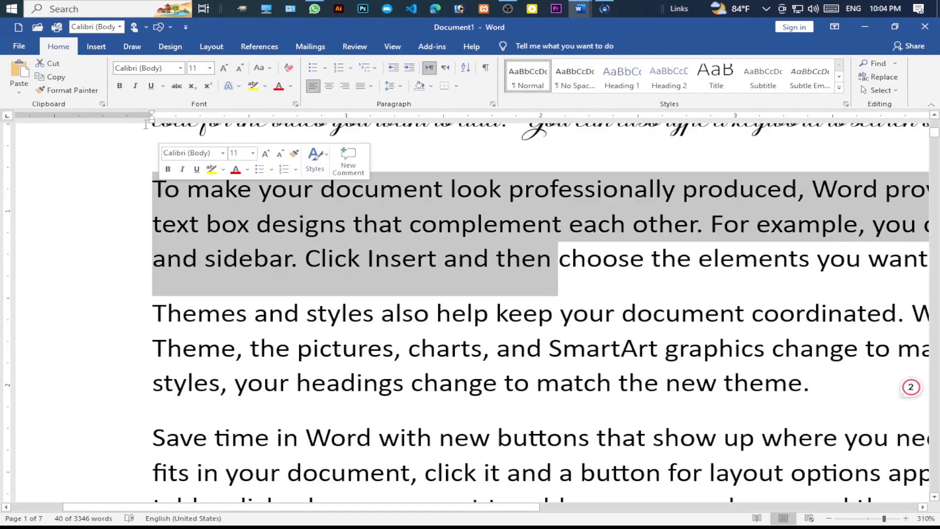
pyautogui.click(119, 86)
pyautogui.click(135, 86)
pyautogui.click(151, 86)
pyautogui.click(230, 86)
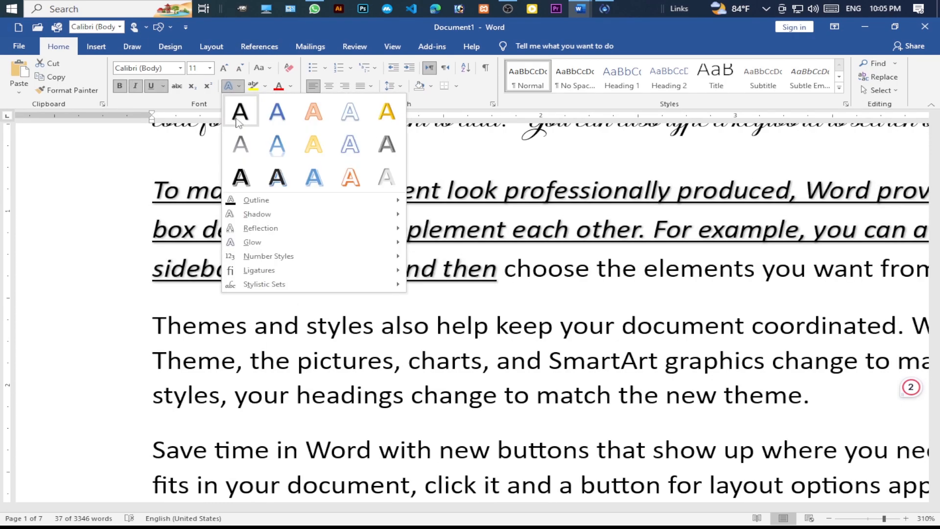
pyautogui.click(240, 176)
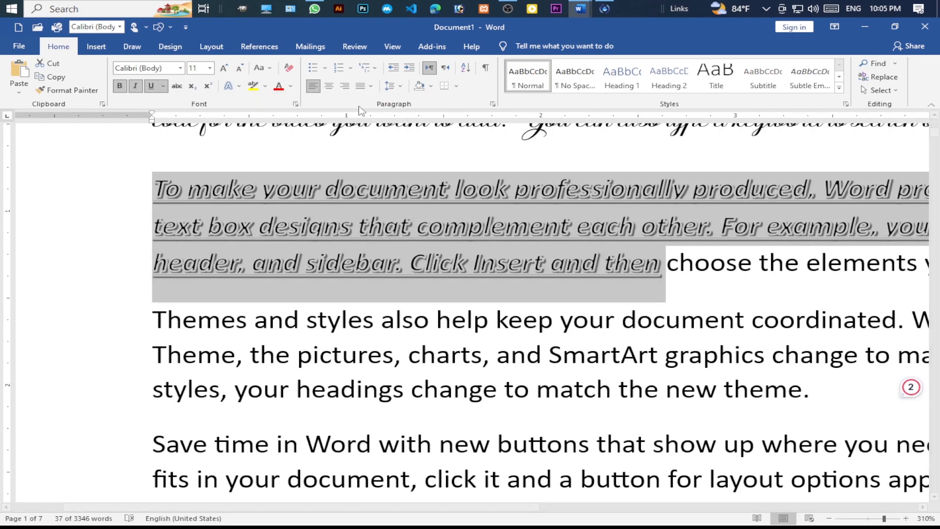
pyautogui.click(289, 68)
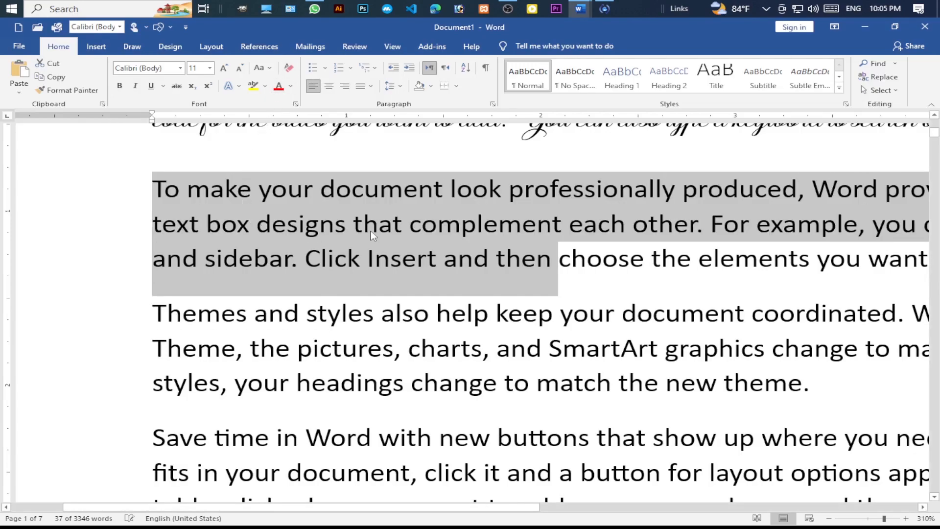
# Step: Set the selected passage's font to Times New Roman and clear all its formatting again
pyautogui.click(180, 68)
pyautogui.click(147, 128)
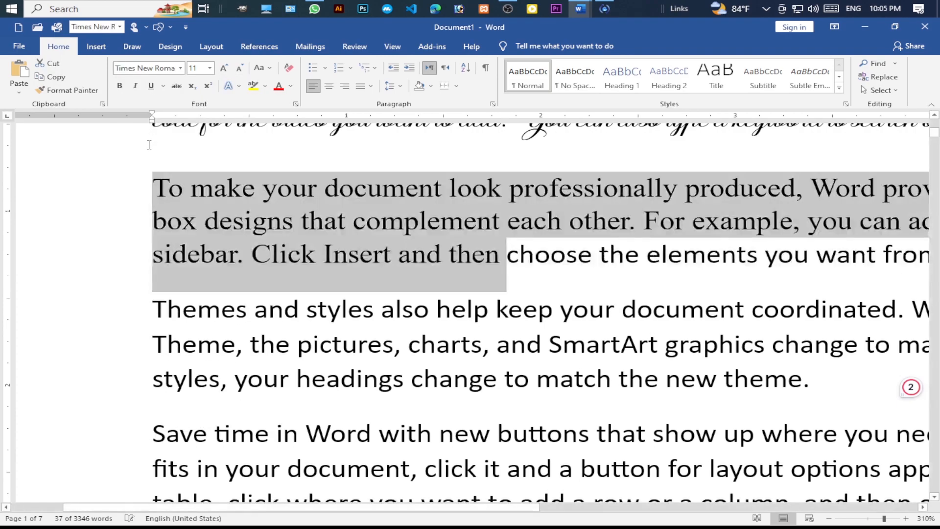
pyautogui.click(288, 71)
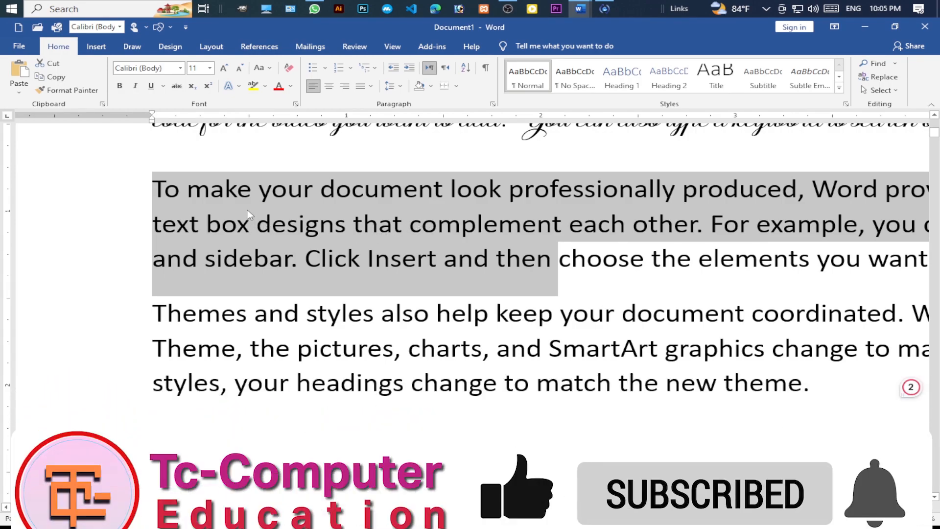
# Step: Outline the row of font controls from Bold to Font Color in red on a screen capture, and discard the capture
pyautogui.moveTo(109, 78)
pyautogui.mouseDown()
pyautogui.moveTo(157, 101)
pyautogui.moveTo(297, 101)
pyautogui.mouseUp()
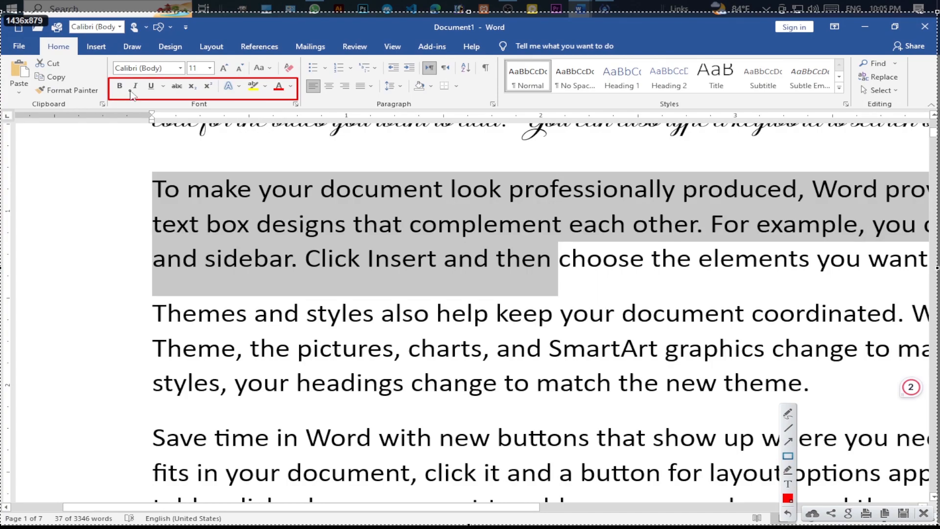
pyautogui.press('Escape')
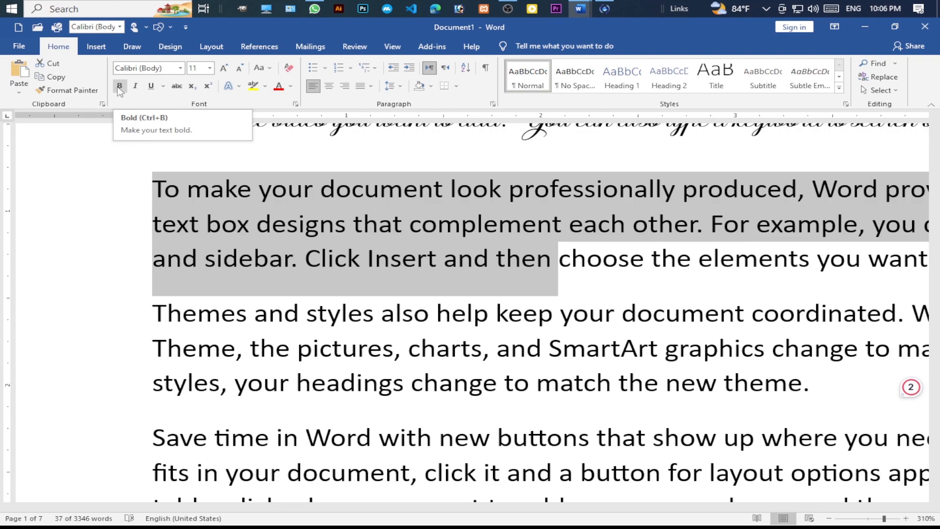
# Step: Turn bold on and off twice for the selected "To make your document look professionally produced" passage
pyautogui.click(119, 86)
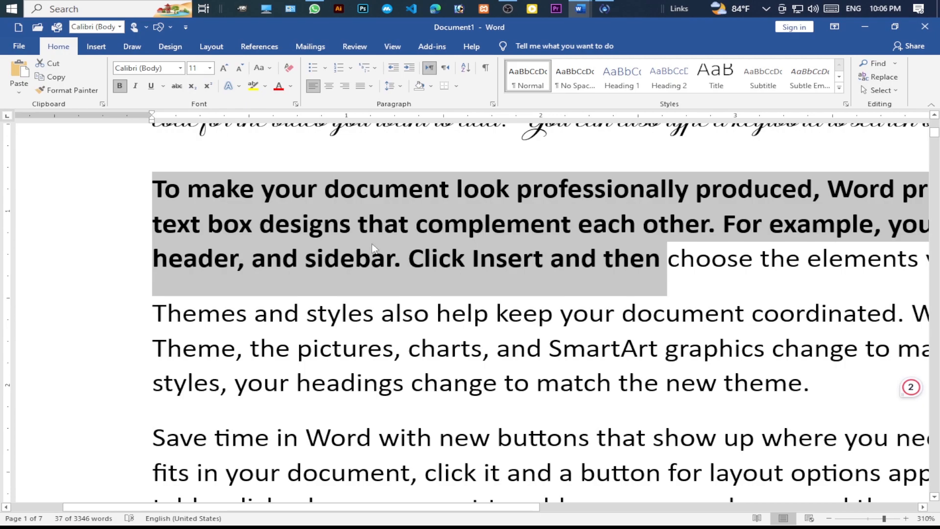
pyautogui.click(120, 87)
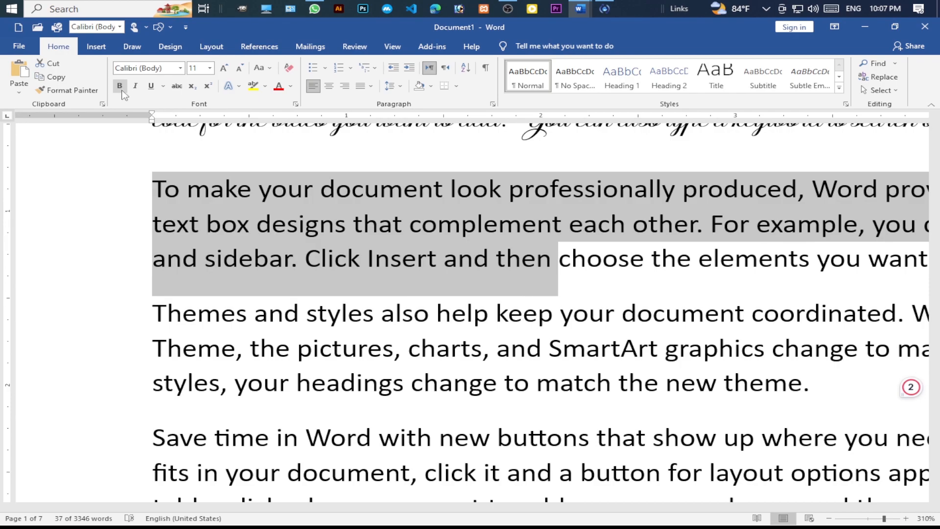
pyautogui.click(120, 87)
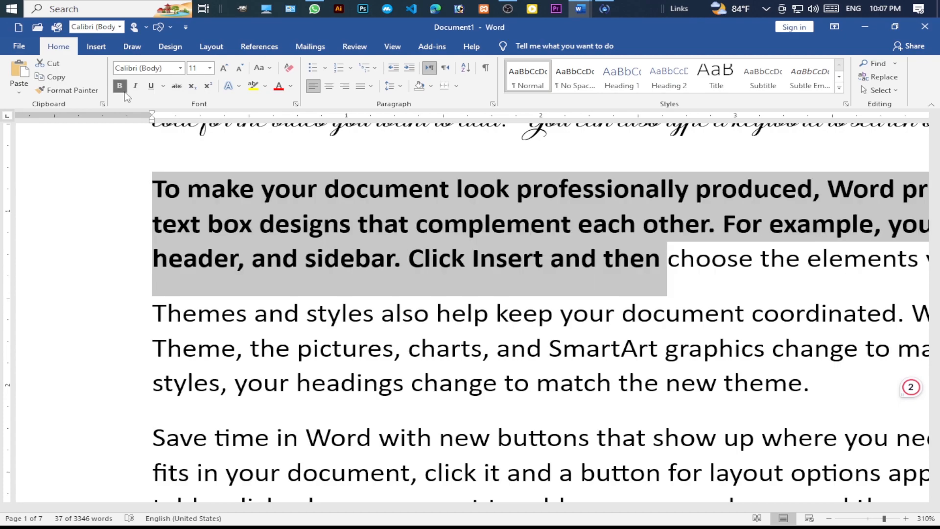
pyautogui.click(125, 92)
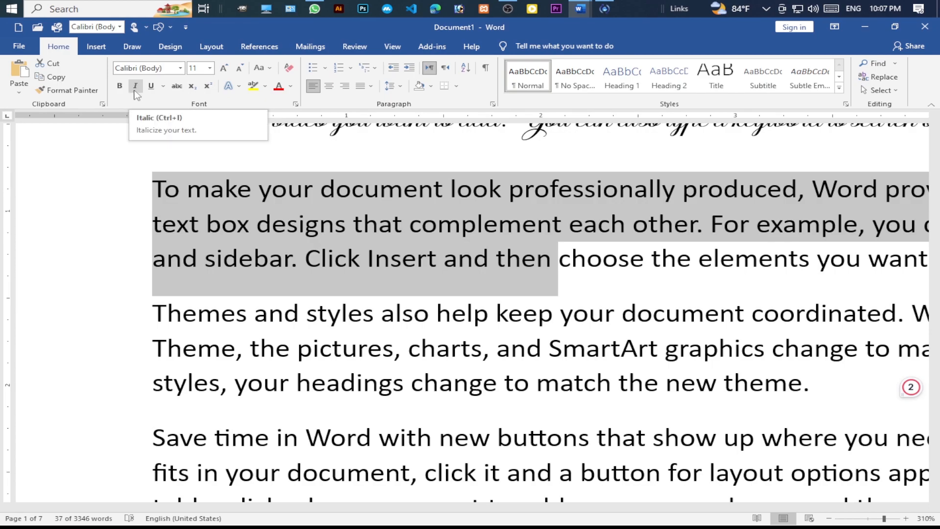
# Step: Turn italic on and off twice for the selected "To make your document look professionally produced" passage
pyautogui.click(137, 93)
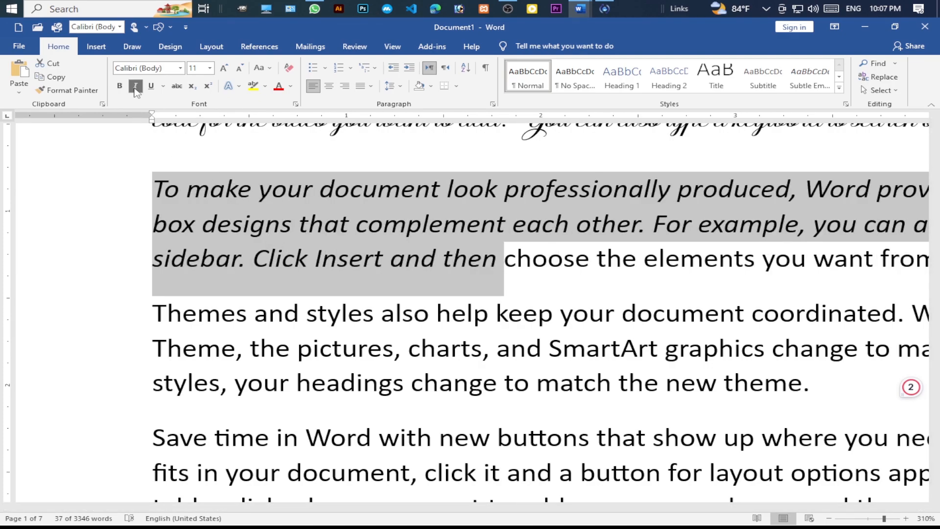
pyautogui.click(136, 93)
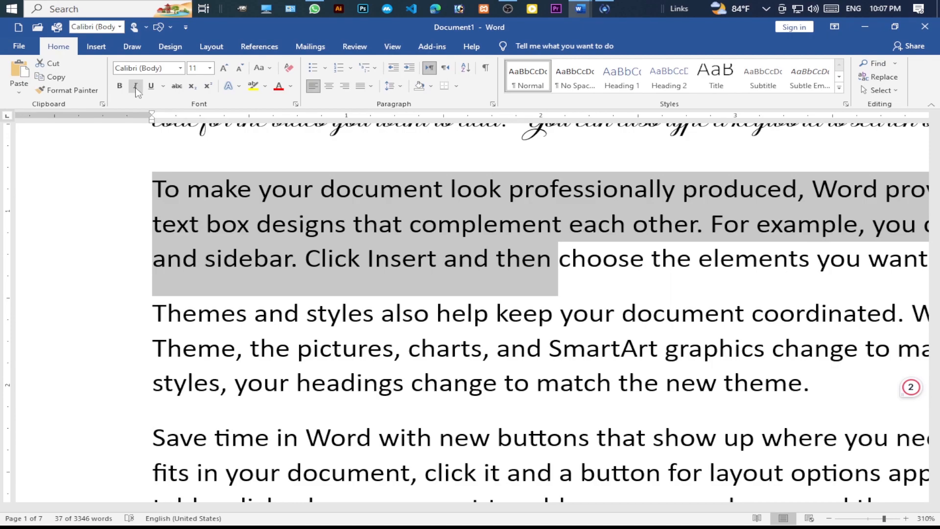
pyautogui.click(138, 93)
pyautogui.click(137, 94)
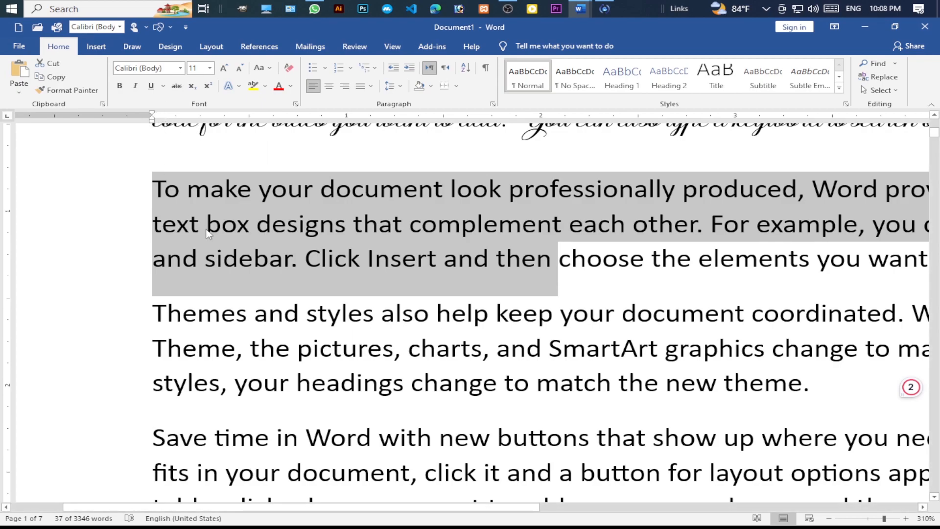
# Step: Underline the selected passage and review the underline styles offered in the Font dialog without applying any of them
pyautogui.click(152, 88)
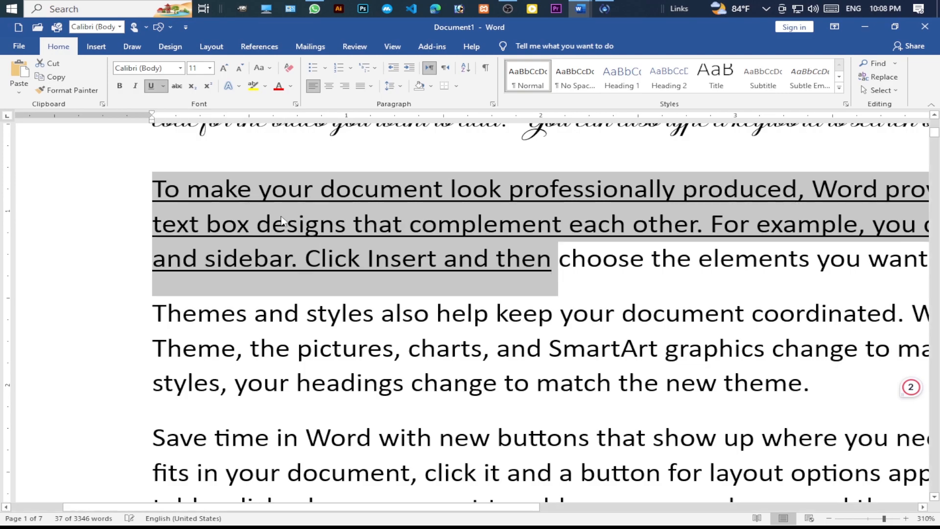
pyautogui.click(164, 87)
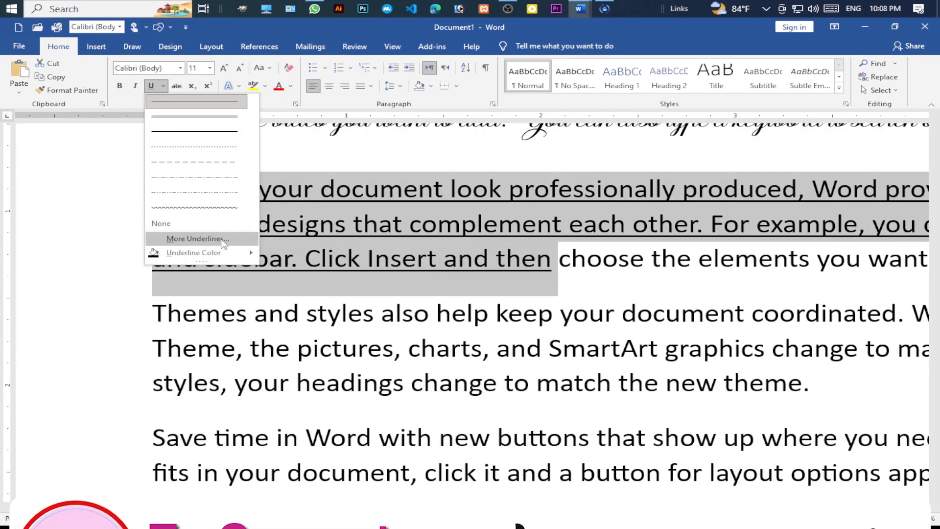
pyautogui.click(217, 240)
pyautogui.moveTo(422, 110); pyautogui.dragTo(293, 154)
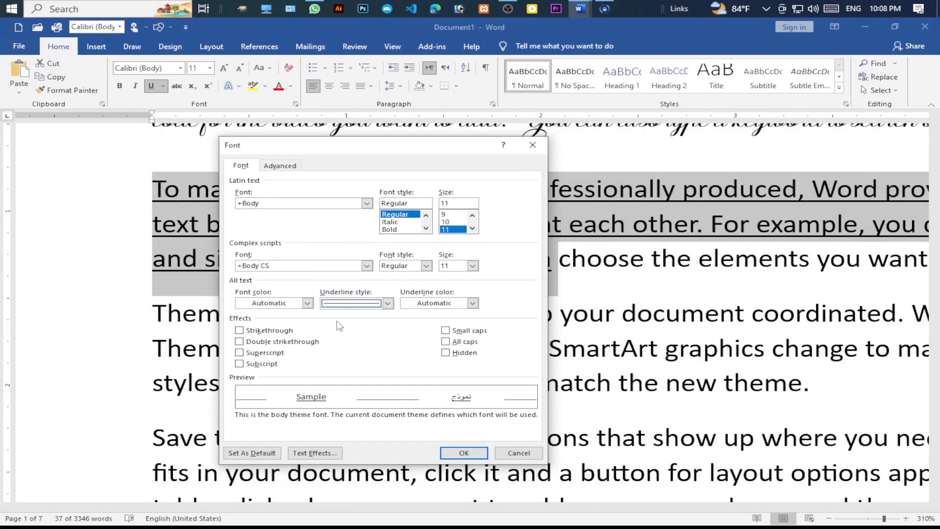
pyautogui.click(388, 303)
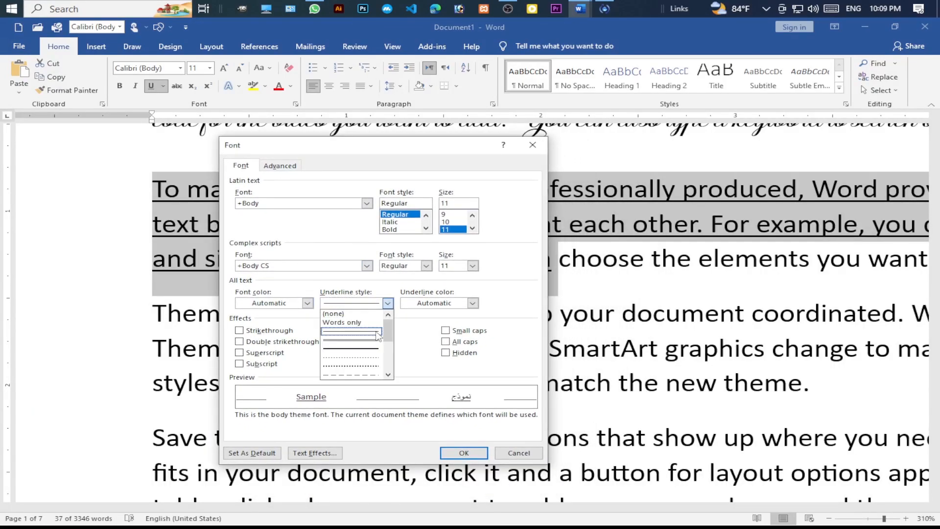
pyautogui.scroll(-3, 360, 349)
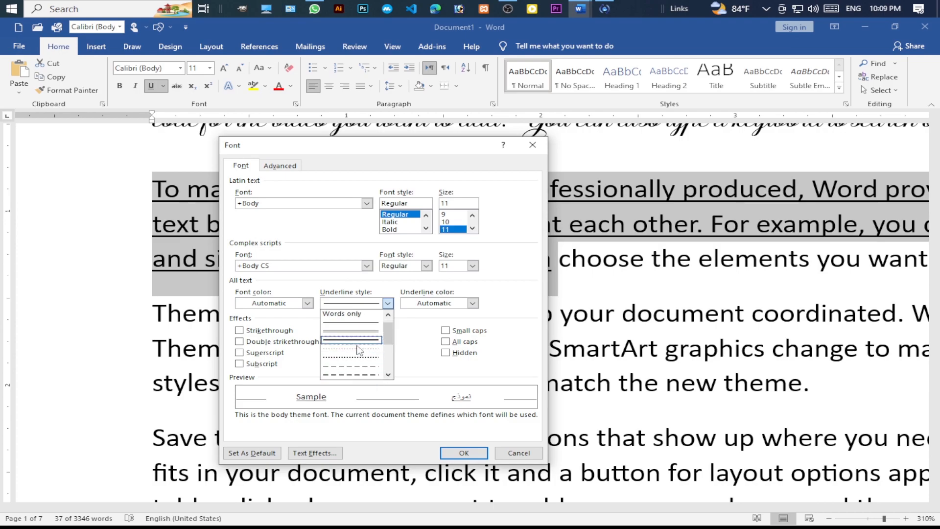
pyautogui.scroll(-3, 360, 349)
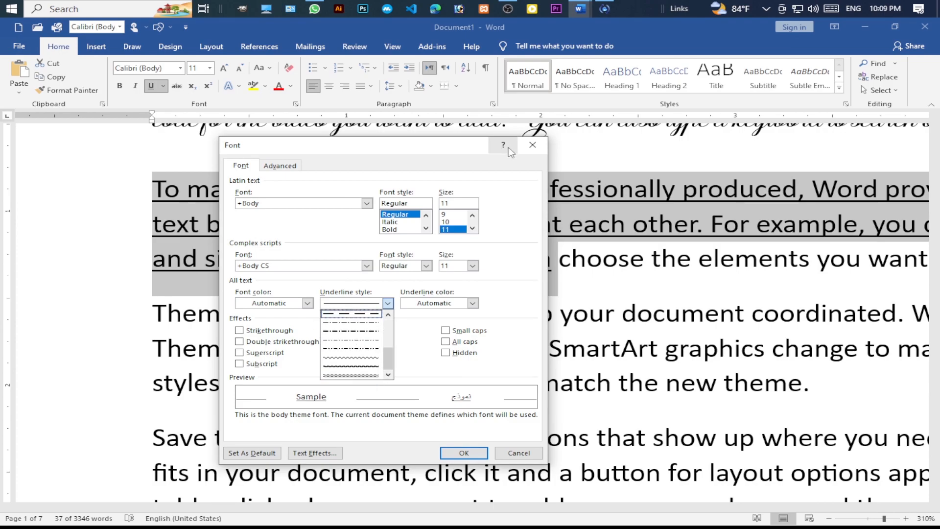
pyautogui.click(532, 145)
# Step: Set the underline color of the selected "To make your document look professionally produced" passage to red
pyautogui.click(163, 85)
pyautogui.moveTo(180, 254)
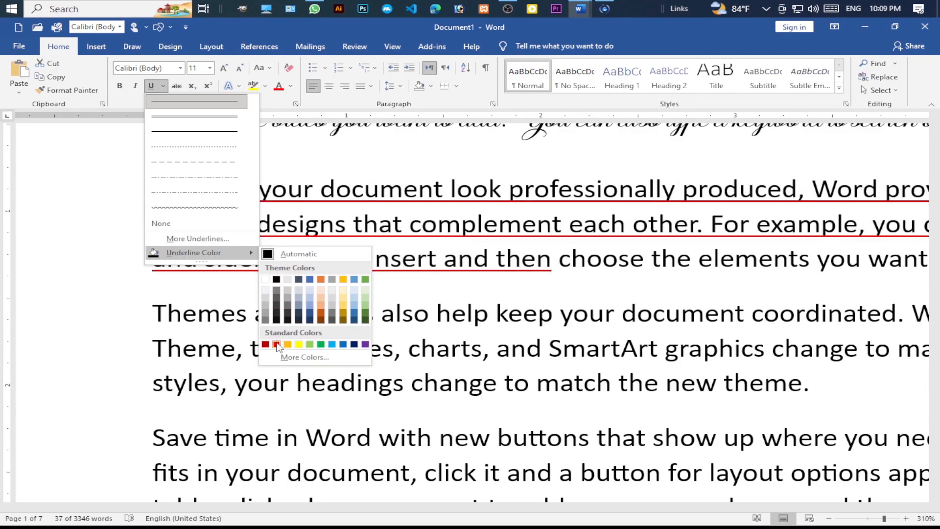
pyautogui.click(276, 345)
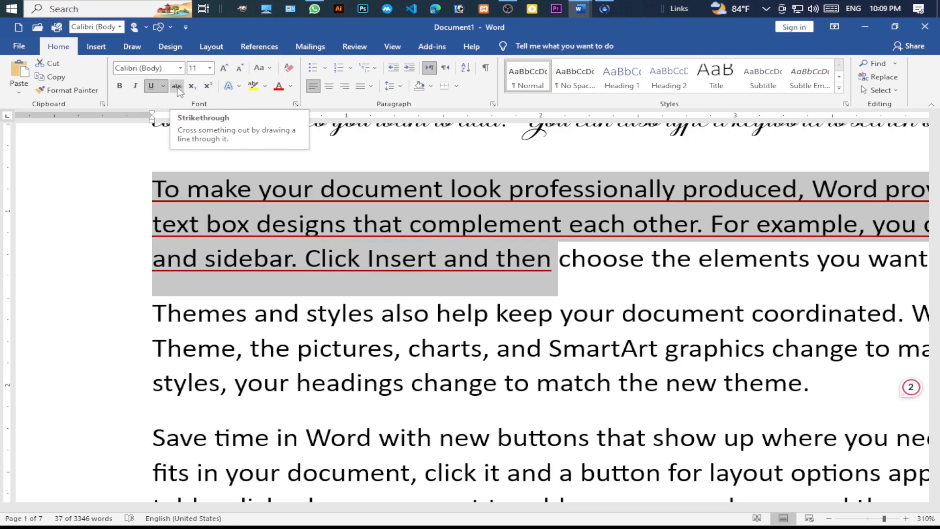
# Step: Insert blank lines above the red-underlined paragraph and enter the text "Niw New" on the first one
pyautogui.click(299, 224)
pyautogui.click(153, 189)
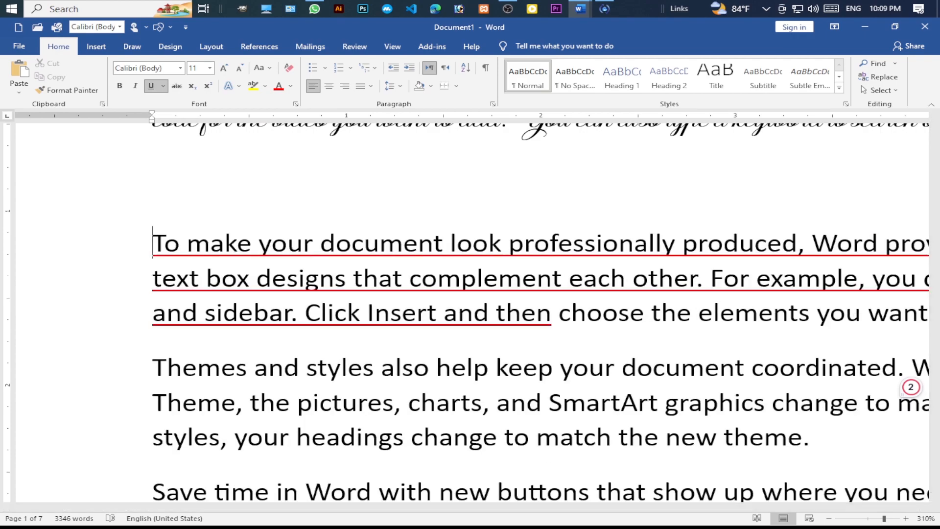
pyautogui.press('Return')
pyautogui.press('Return')
pyautogui.click(232, 219)
pyautogui.write('New')
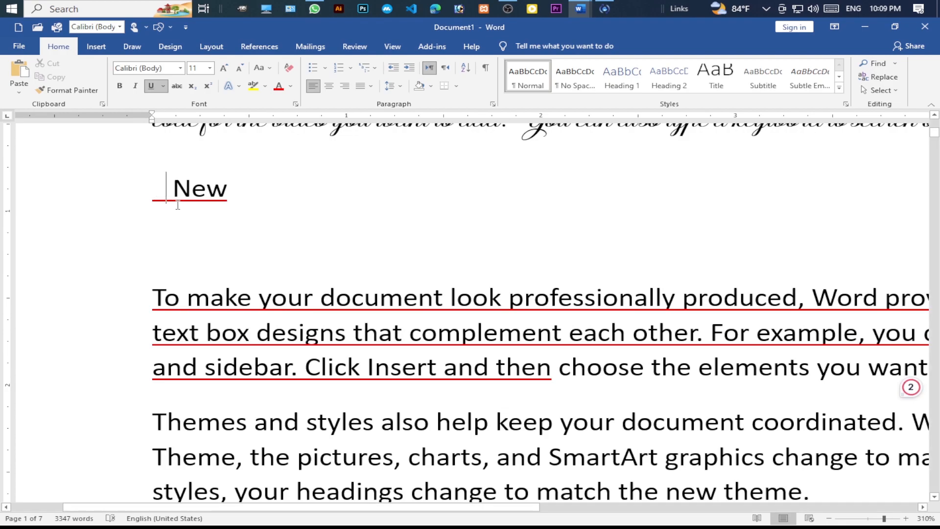
pyautogui.write('Niw')
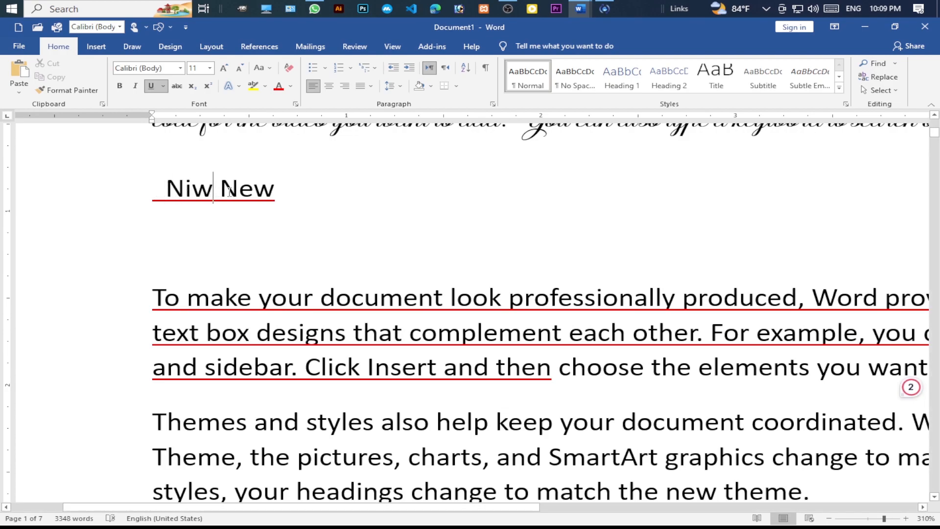
# Step: Remove the underline from the "Niw New" line and apply strikethrough to the misspelled word "Niw"
pyautogui.moveTo(221, 198); pyautogui.dragTo(159, 198)
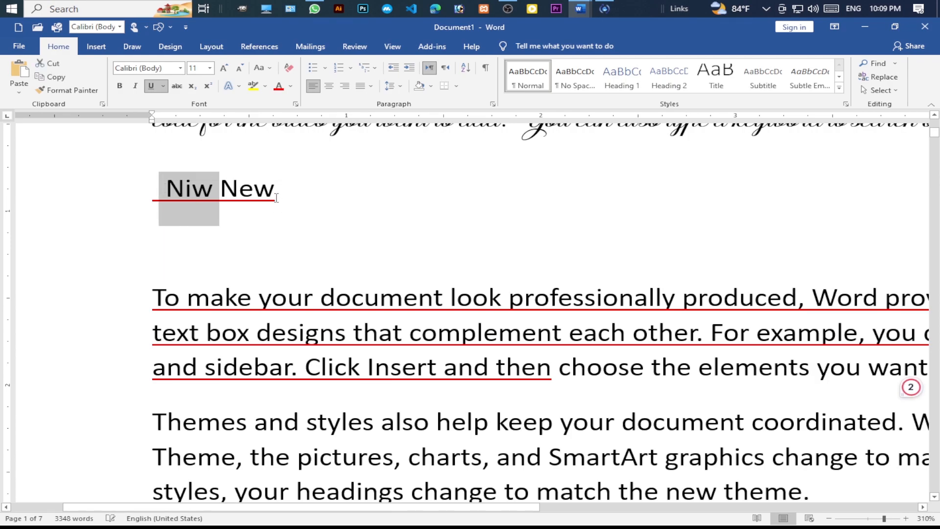
pyautogui.moveTo(255, 207); pyautogui.dragTo(159, 201)
pyautogui.hotkey('ctrl', 'u')
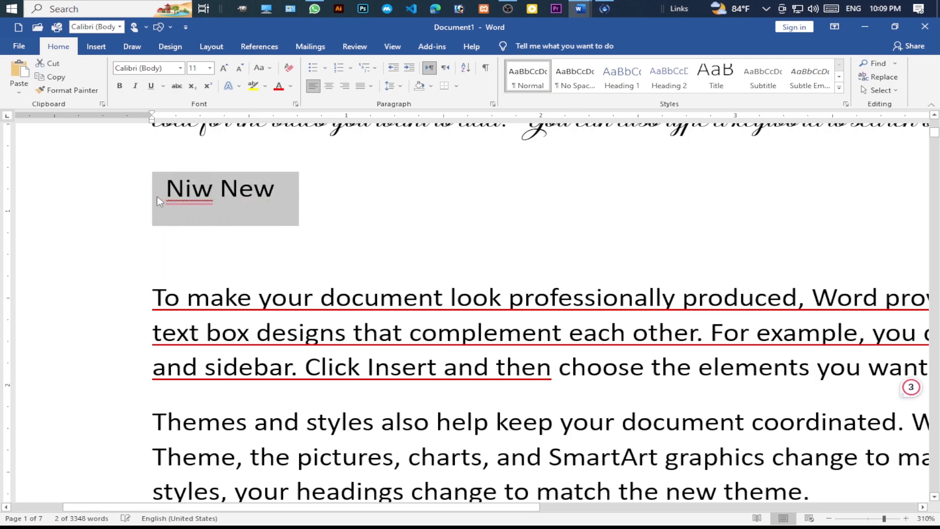
pyautogui.click(159, 201)
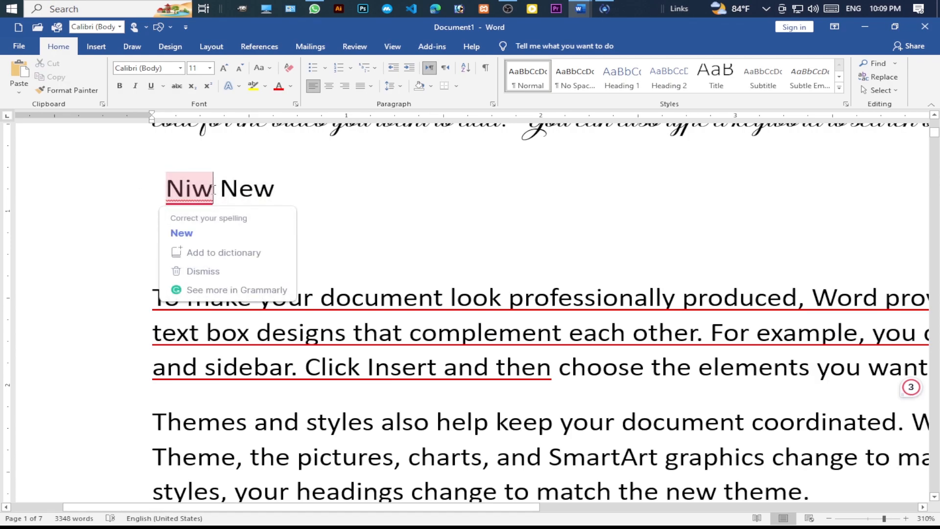
pyautogui.click(177, 86)
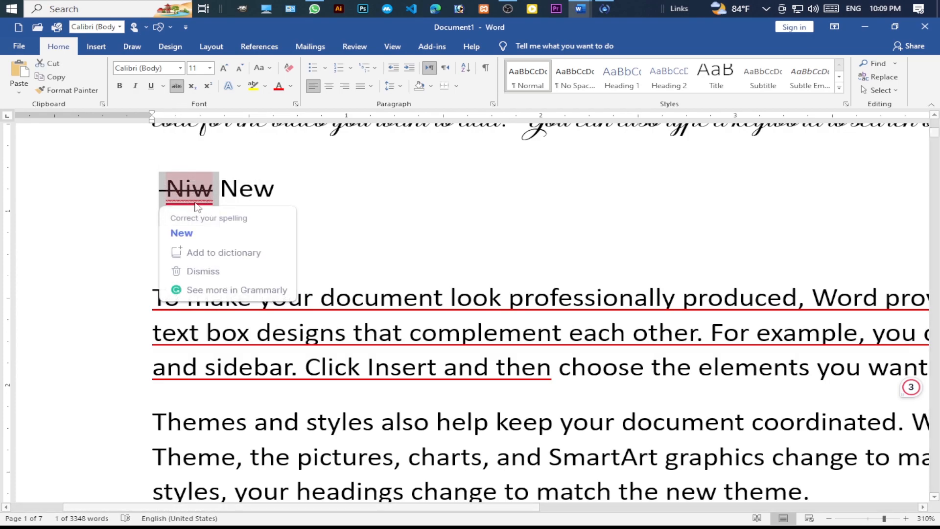
# Step: Enter the numbers "550 450" after the word "New" on the same line
pyautogui.click(309, 188)
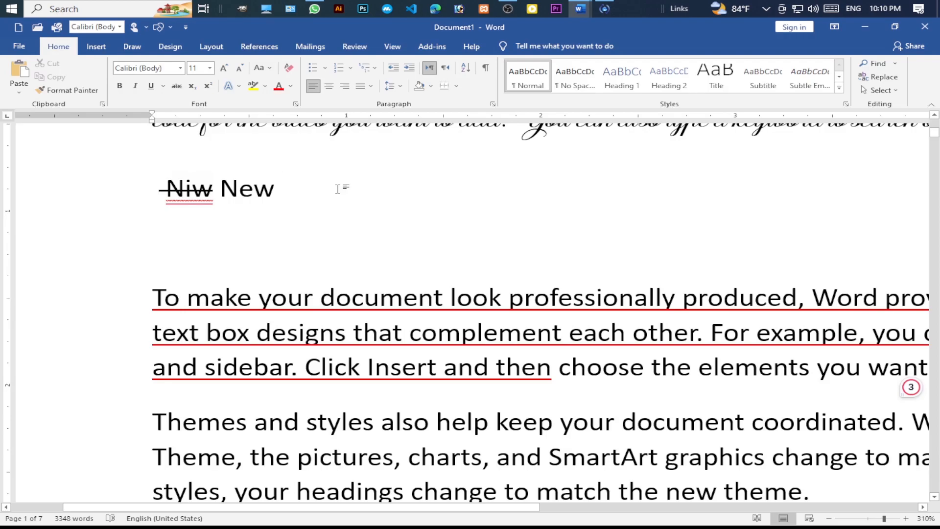
pyautogui.write('550 ')
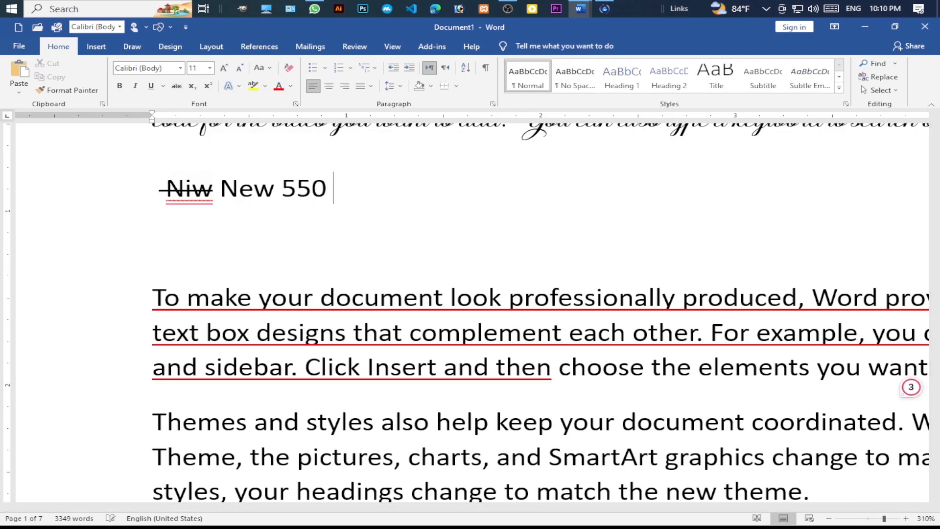
pyautogui.write('450')
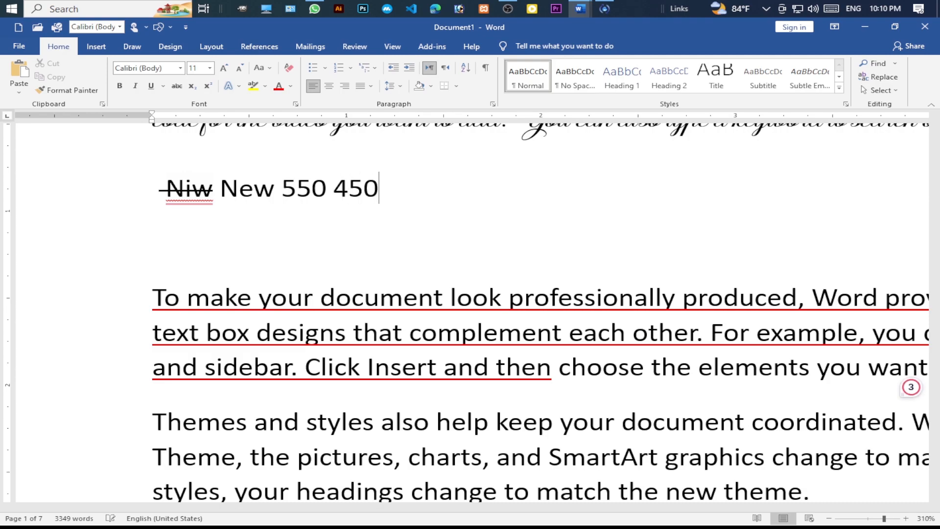
# Step: Apply strikethrough to the number 550 only, leaving the number after it plain
pyautogui.press('Left')
pyautogui.press('Left')
pyautogui.press('Left')
pyautogui.press('Left')
pyautogui.hotkey('shift', 'Left')
pyautogui.hotkey('shift', 'Left')
pyautogui.hotkey('shift', 'Left')
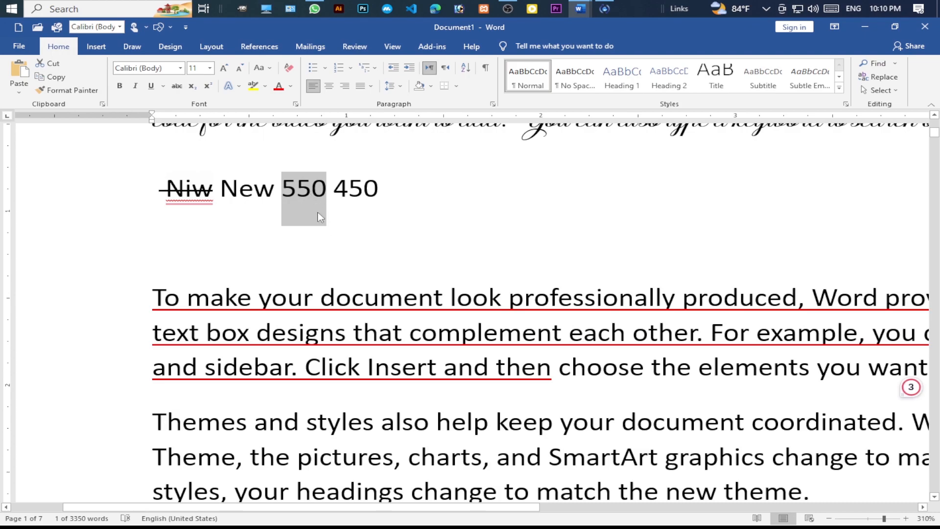
pyautogui.click(177, 86)
# Step: Change the number that follows the struck-through 550 to 500
pyautogui.press('Right')
pyautogui.press('Right')
pyautogui.press('Delete')
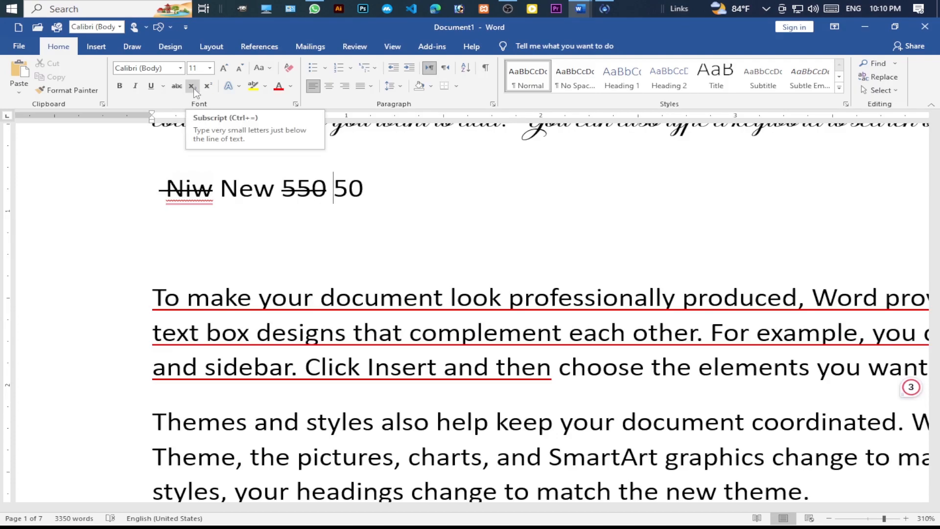
pyautogui.click(366, 196)
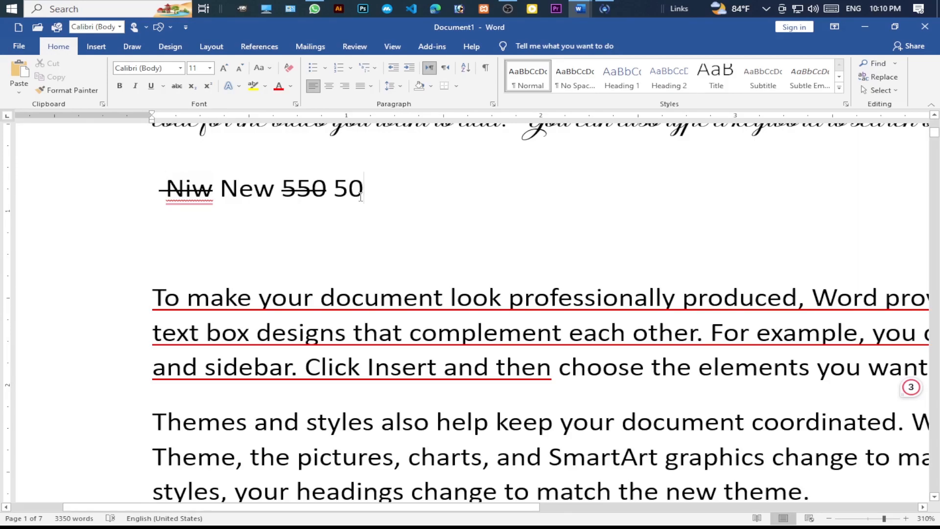
pyautogui.write('0')
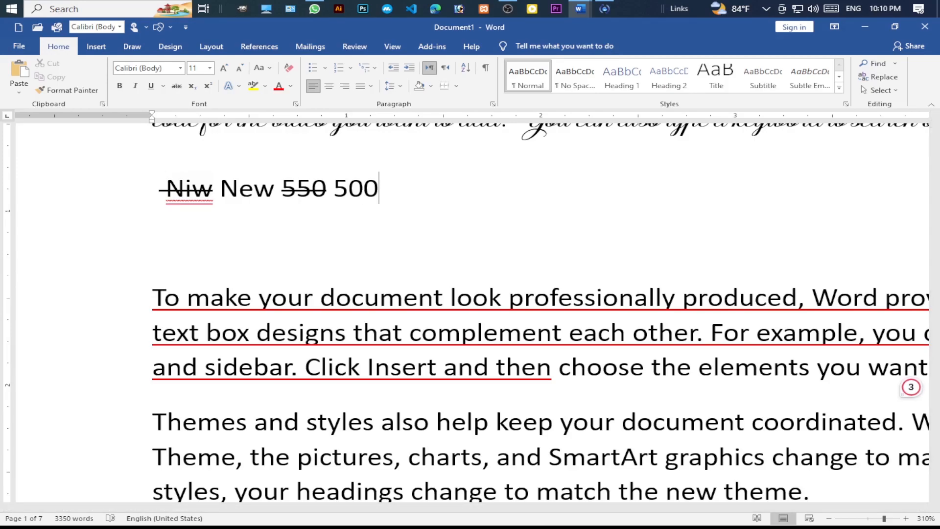
# Step: Format the last 0 of 500 as subscript, and switch that digit to superscript
pyautogui.hotkey('shift', 'Left')
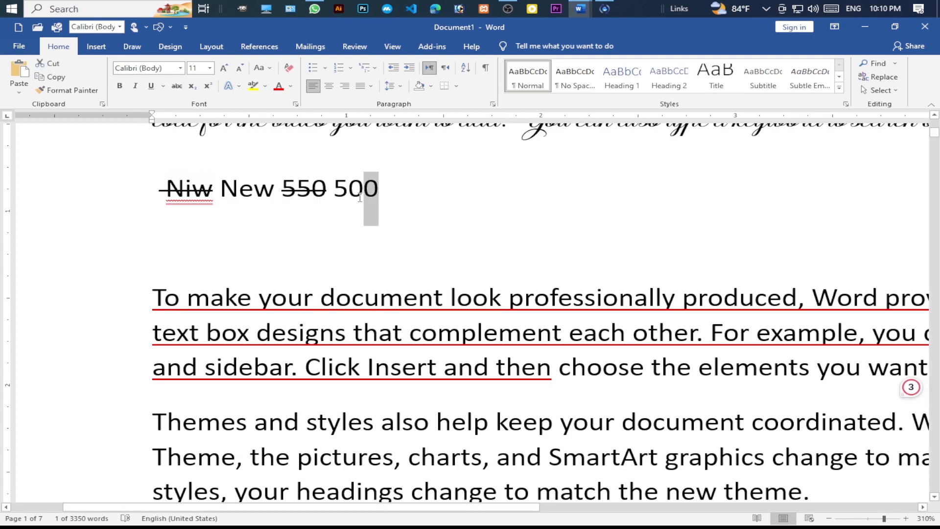
pyautogui.click(191, 87)
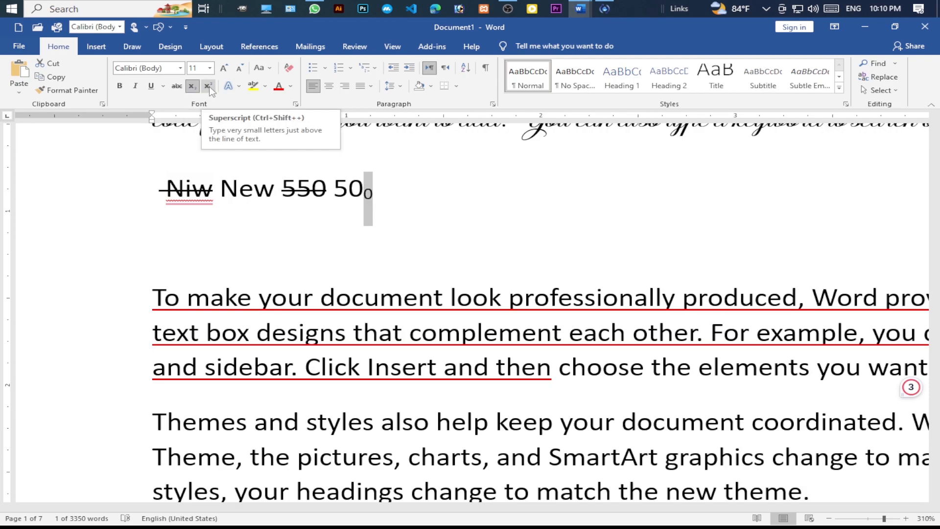
pyautogui.click(208, 87)
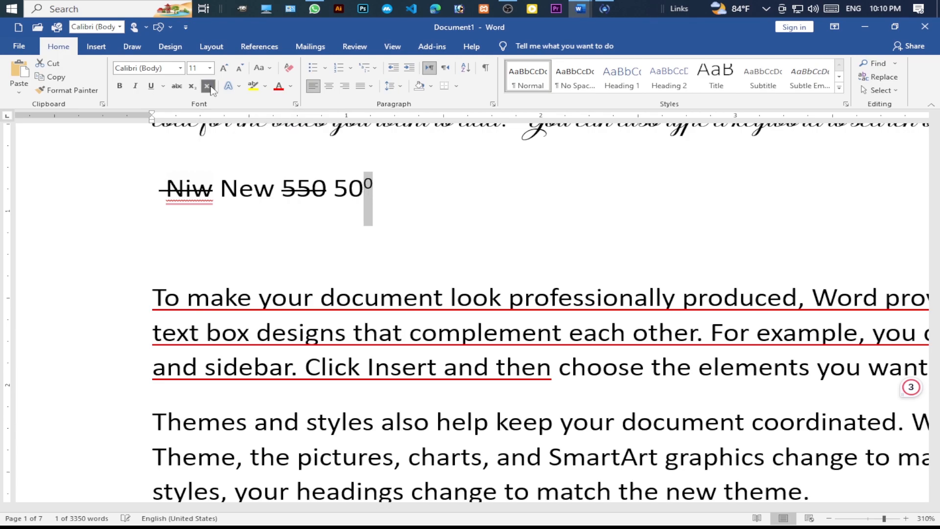
pyautogui.click(378, 188)
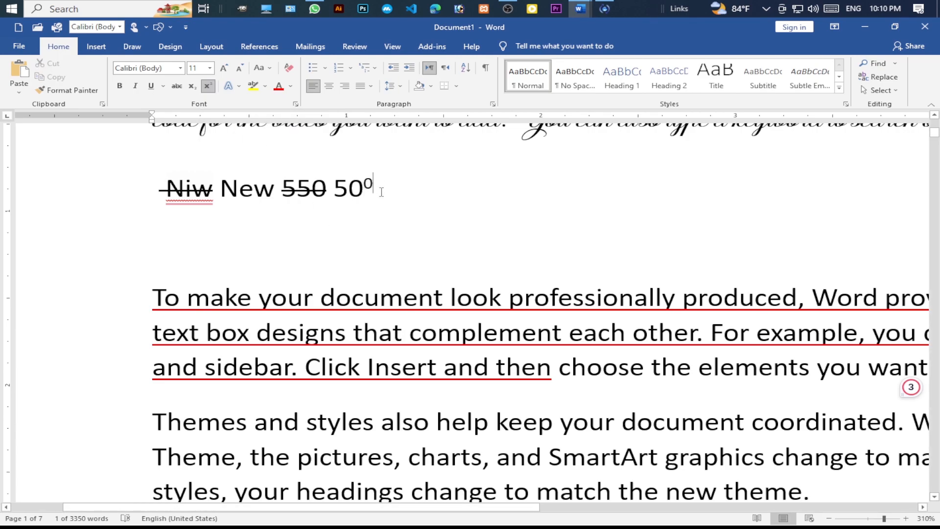
# Step: Add an extra space before the number with the superscript 0 and replace its first digit with 9
pyautogui.click(335, 191)
pyautogui.scroll(3, 383, 243)
pyautogui.scroll(-2, 414, 315)
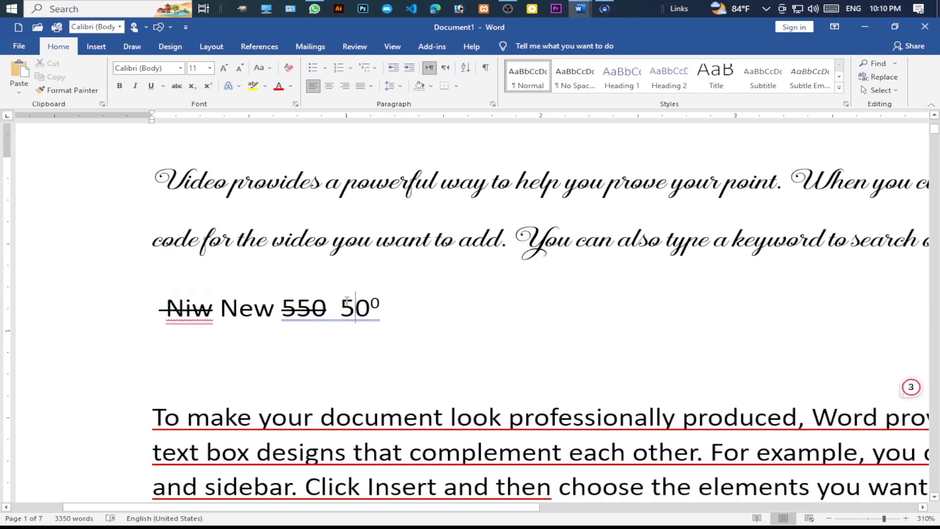
pyautogui.moveTo(354, 306); pyautogui.dragTo(346, 305)
pyautogui.write('9')
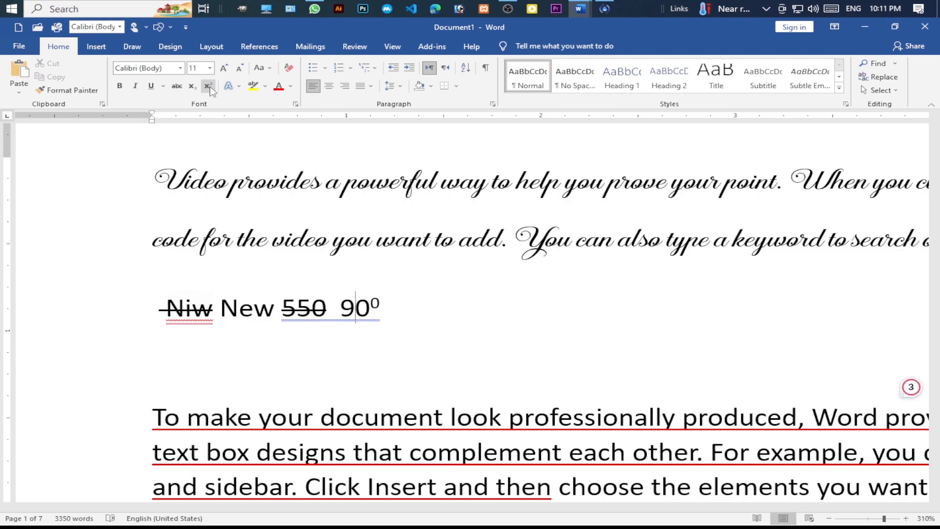
# Step: Shorten the large 24-point line further down the page to "To make your document" and center it
pyautogui.scroll(-1, 287, 274)
pyautogui.click(287, 275)
pyautogui.scroll(-7, 369, 259)
pyautogui.scroll(-5, 369, 259)
pyautogui.scroll(5, 359, 275)
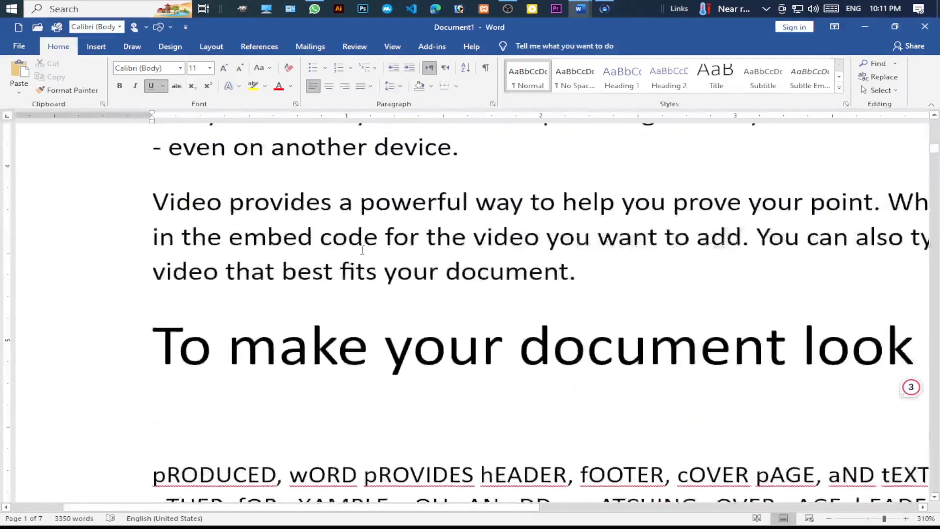
pyautogui.doubleClick(298, 372)
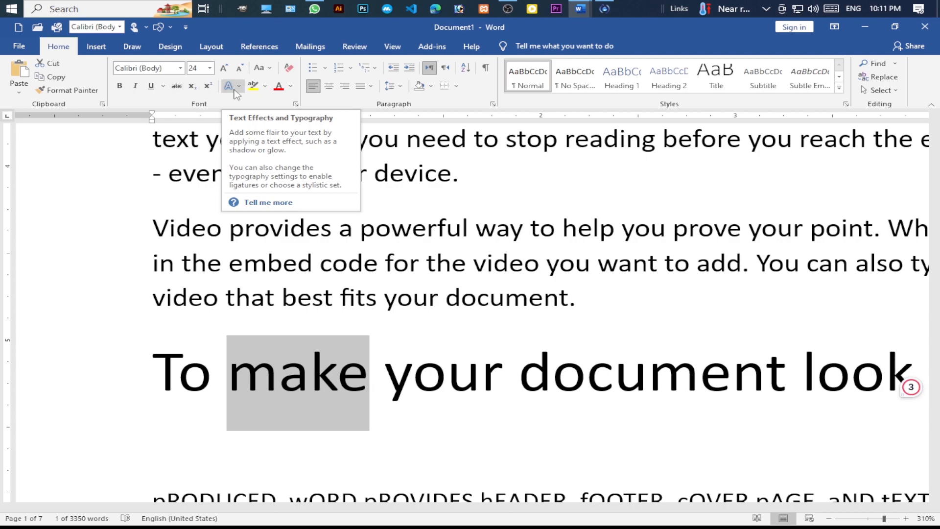
pyautogui.moveTo(504, 386); pyautogui.dragTo(164, 392)
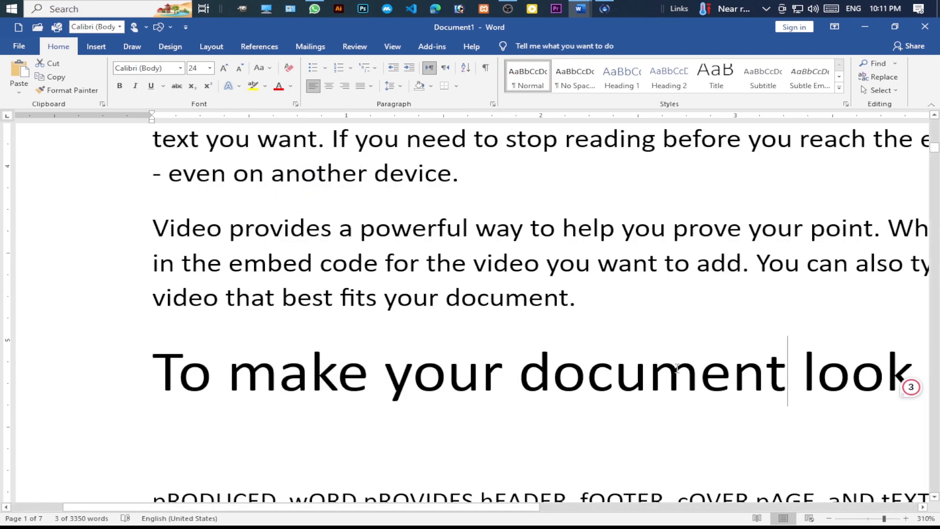
pyautogui.moveTo(697, 369); pyautogui.dragTo(97, 369)
pyautogui.moveTo(807, 377); pyautogui.dragTo(933, 380)
pyautogui.press('Delete')
pyautogui.hotkey('ctrl', 'e')
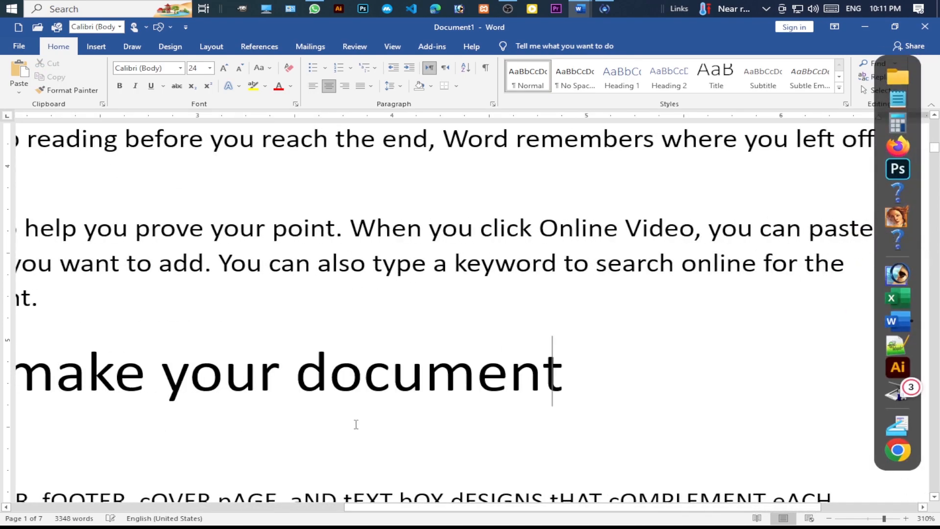
# Step: Apply the blue gradient text effect with reflection to the line "To make your document"
pyautogui.moveTo(447, 507); pyautogui.dragTo(325, 507)
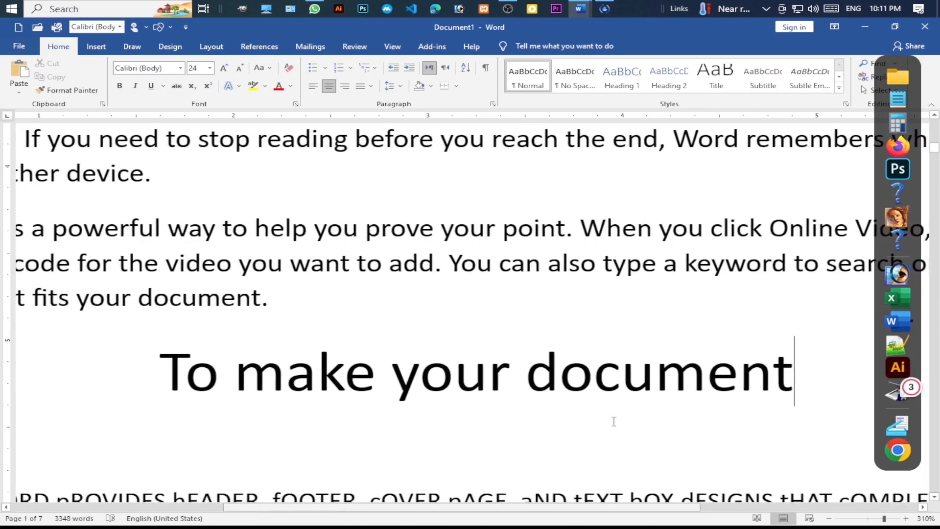
pyautogui.hotkey('shift', 'Home')
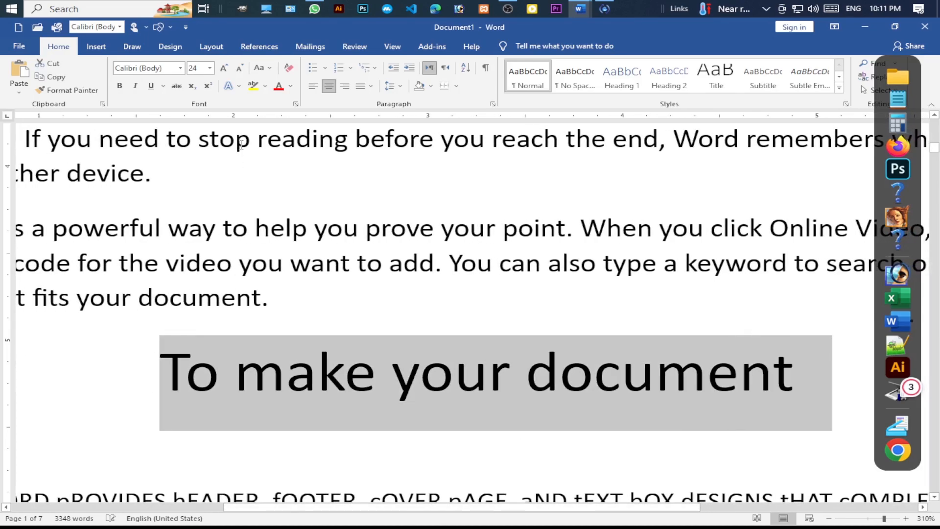
pyautogui.click(230, 86)
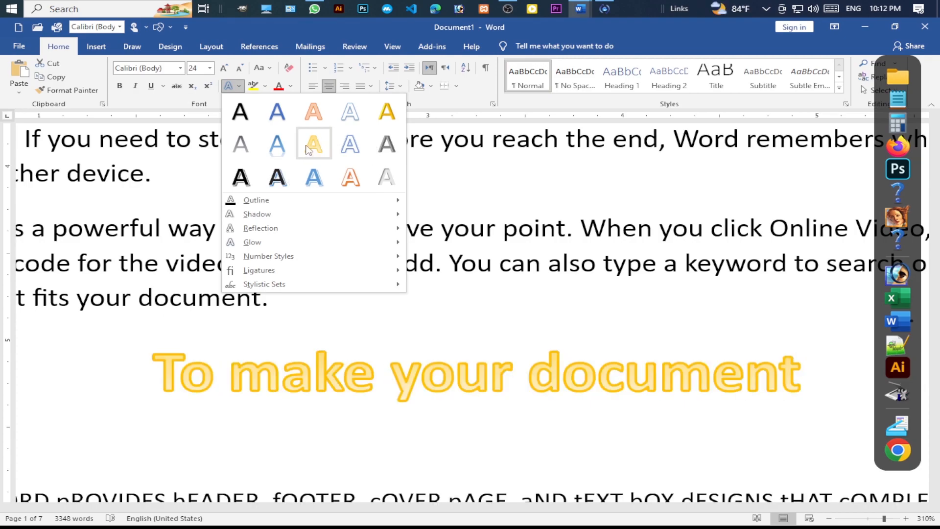
pyautogui.click(277, 147)
pyautogui.click(539, 410)
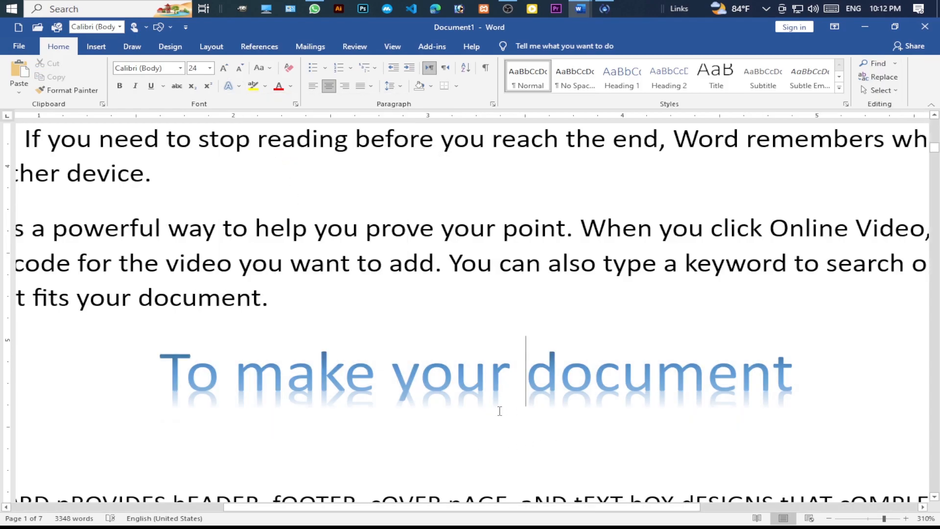
# Step: Apply the black-fill text effect with white outline and white hard shadow to the line "To make your document"
pyautogui.scroll(-1, 367, 405)
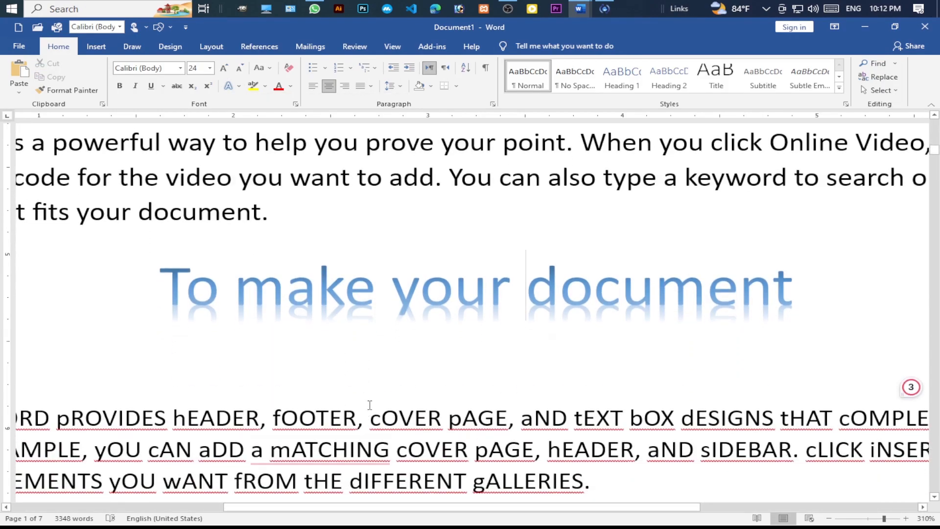
pyautogui.click(229, 86)
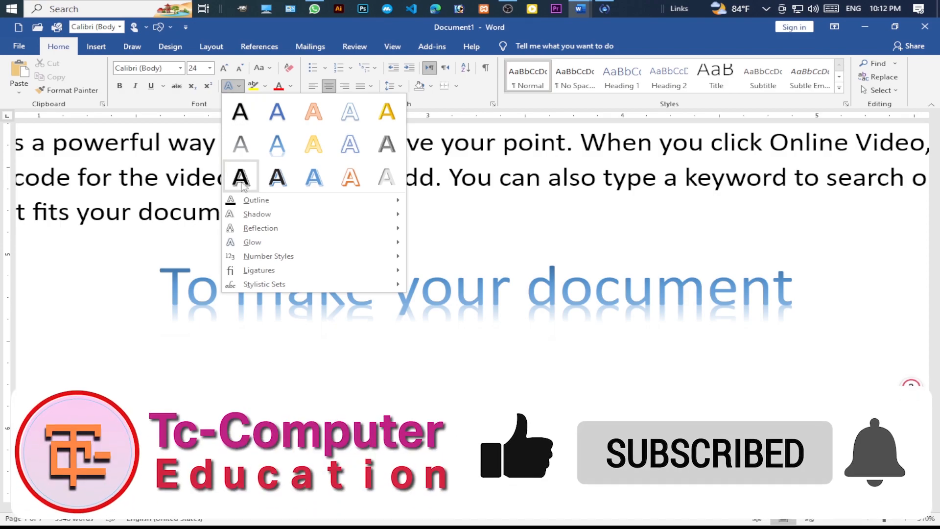
pyautogui.click(281, 184)
pyautogui.moveTo(842, 306); pyautogui.dragTo(156, 293)
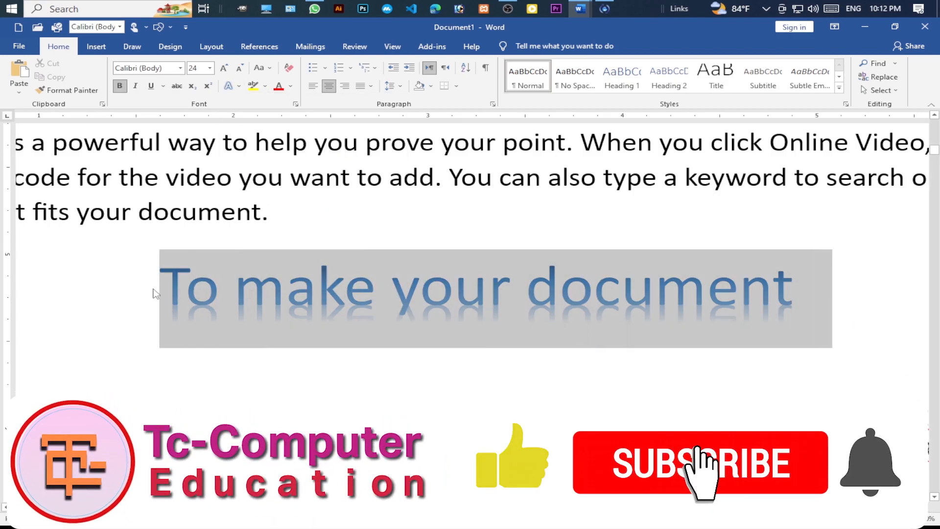
pyautogui.click(228, 86)
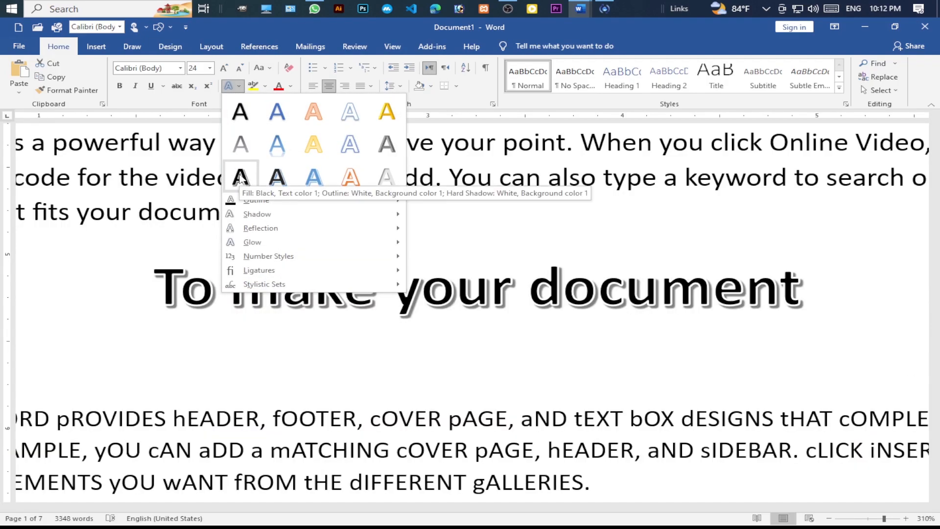
pyautogui.click(240, 178)
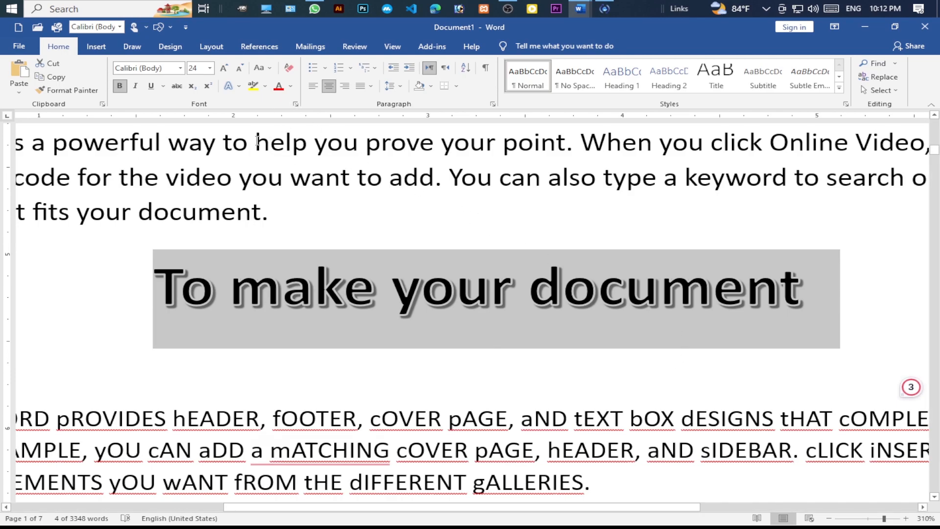
# Step: Set the text effect outline of "To make your document" to the standard dark red
pyautogui.click(240, 87)
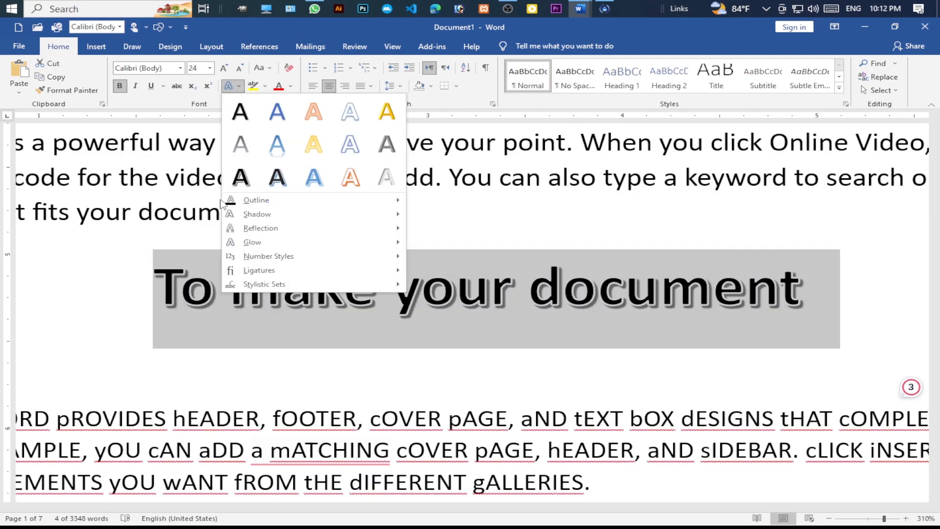
pyautogui.moveTo(257, 201)
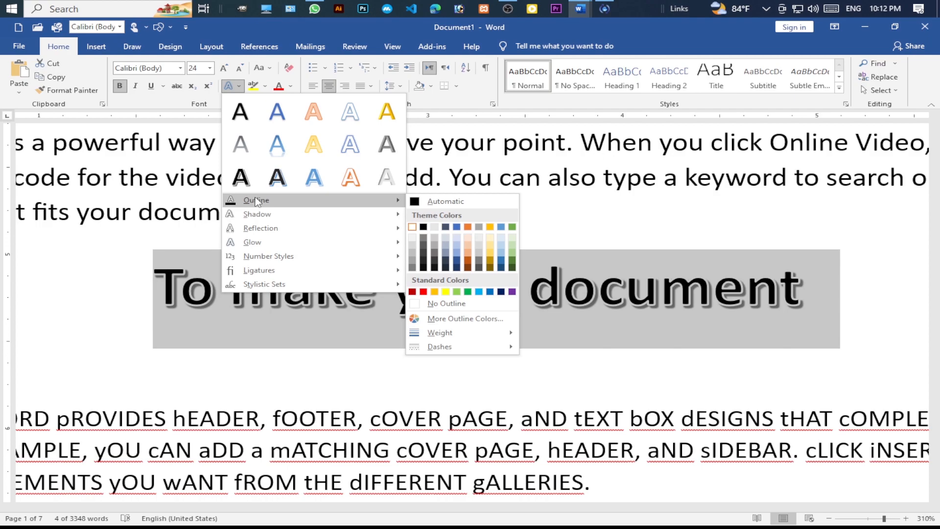
pyautogui.click(640, 322)
pyautogui.click(531, 329)
pyautogui.moveTo(804, 301); pyautogui.dragTo(187, 300)
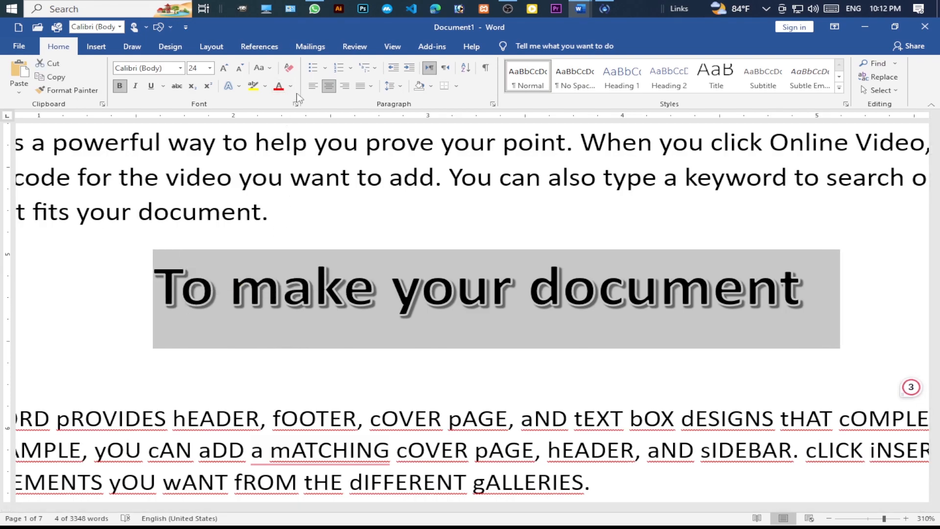
pyautogui.click(239, 88)
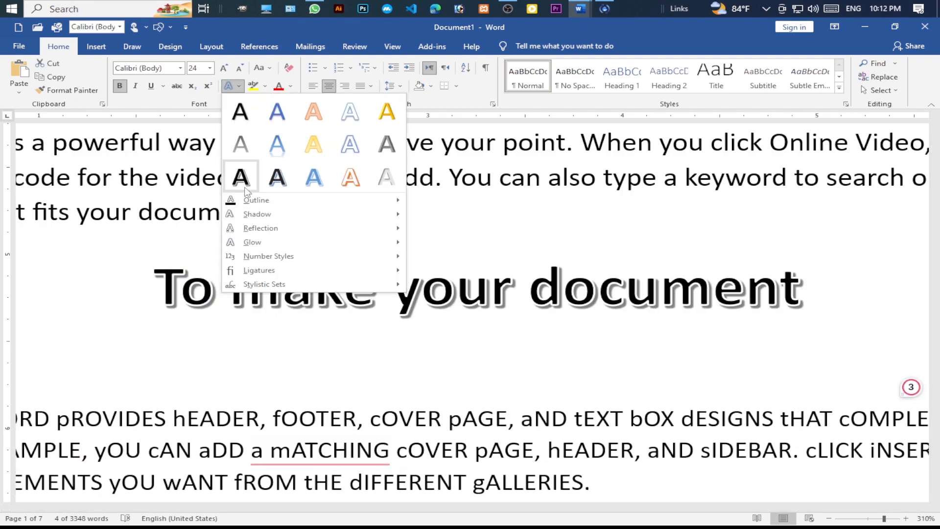
pyautogui.moveTo(252, 200)
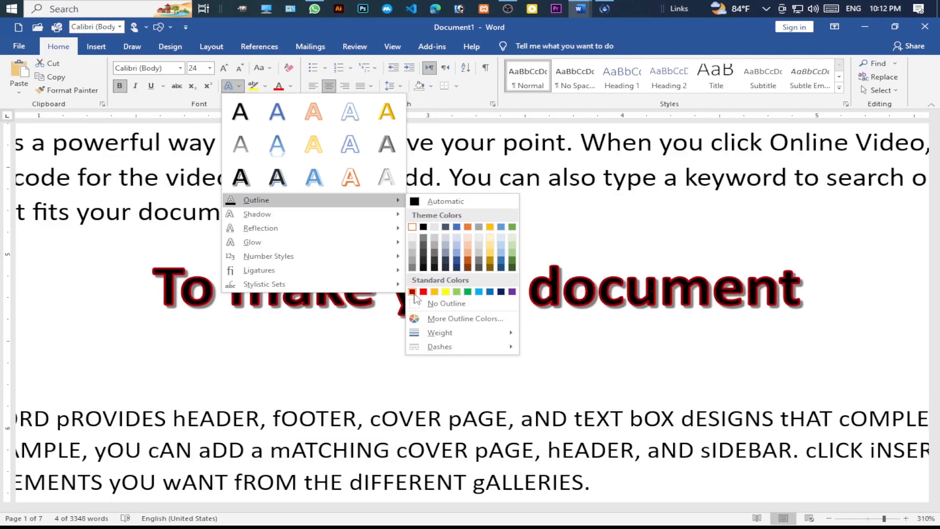
pyautogui.click(413, 293)
pyautogui.click(675, 315)
# Step: Look through the Shadow, Reflection, Glow and Ligatures options among the text effects without applying any
pyautogui.click(239, 87)
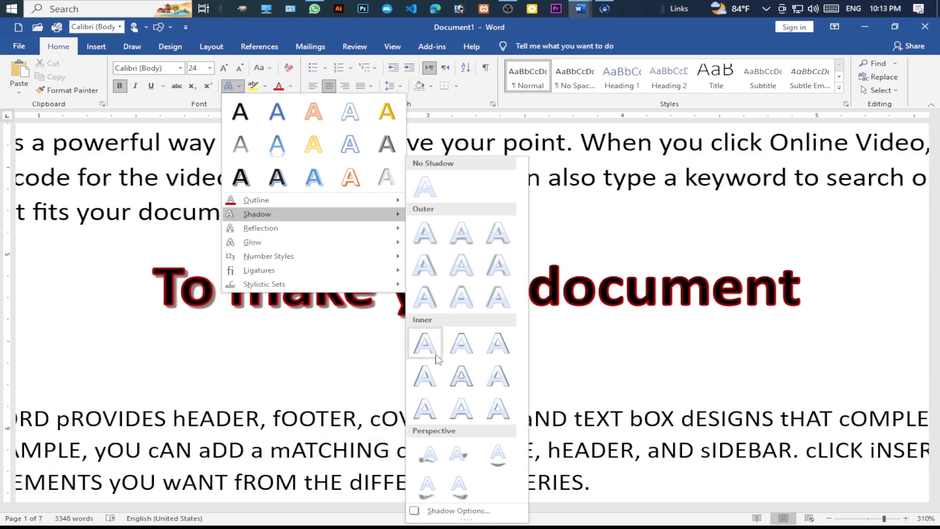
pyautogui.moveTo(303, 231)
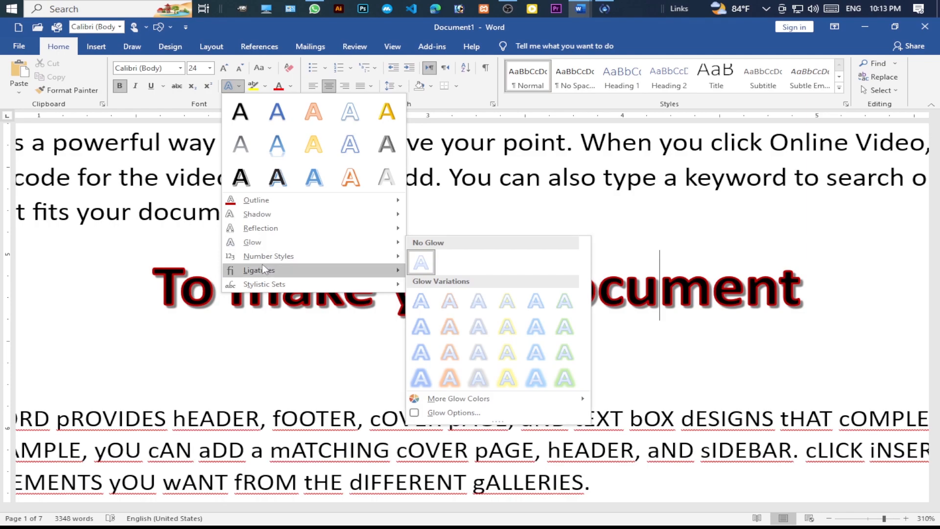
pyautogui.moveTo(247, 272)
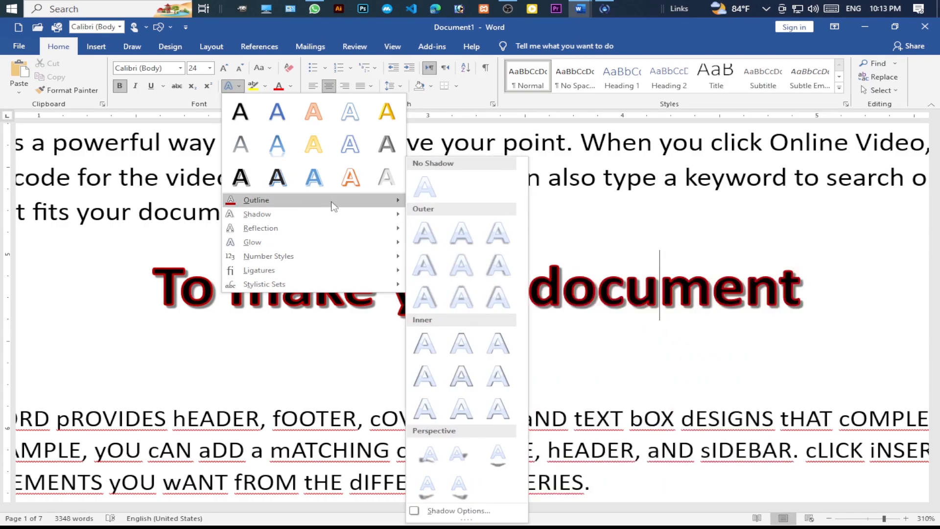
pyautogui.moveTo(302, 202)
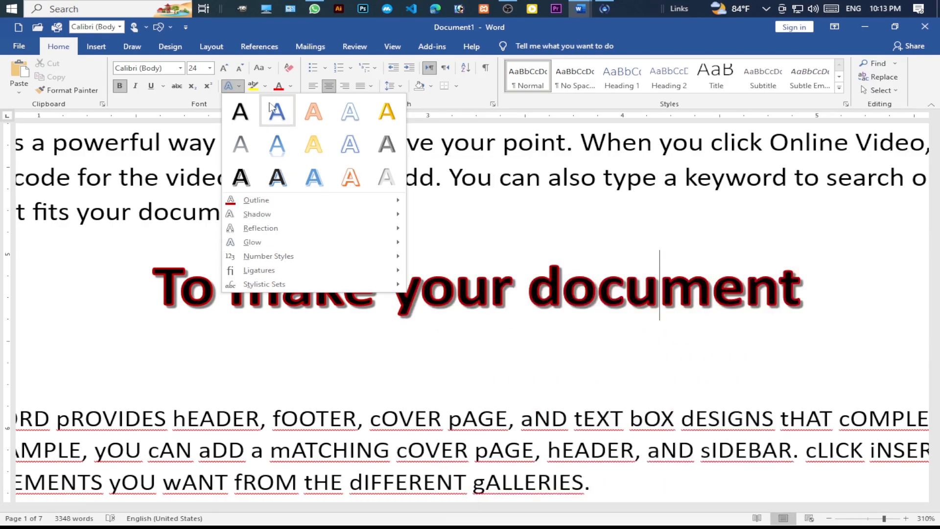
pyautogui.click(480, 226)
# Step: Highlight the passage from "in the new Reading view" through the end of that paragraph in yellow
pyautogui.scroll(3, 365, 270)
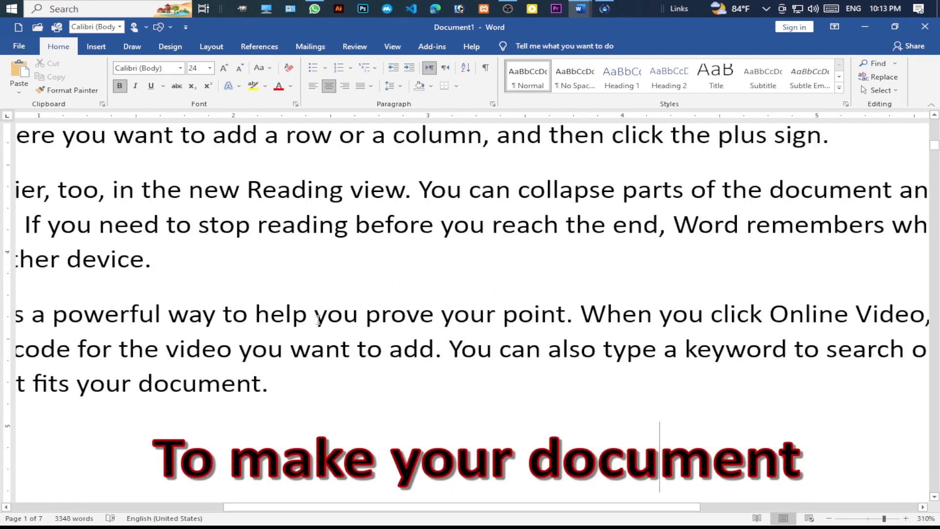
pyautogui.moveTo(112, 190); pyautogui.dragTo(152, 260)
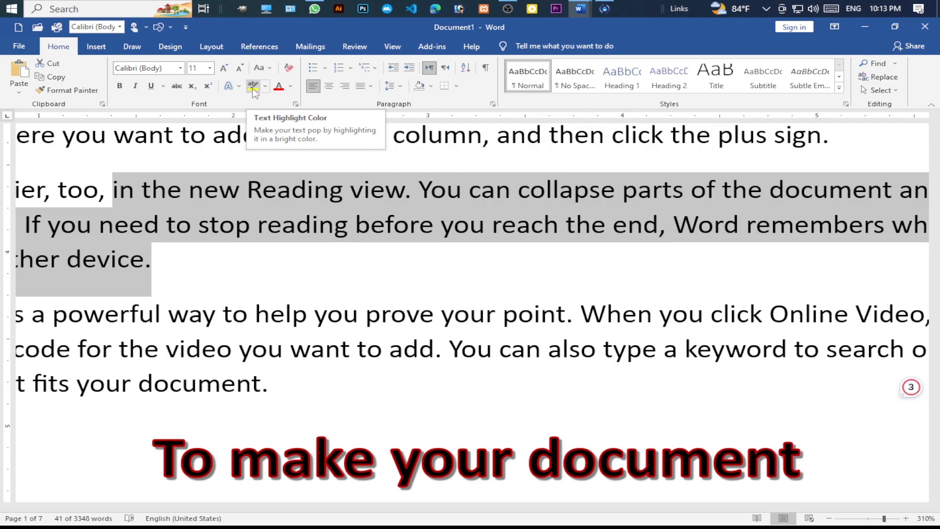
pyautogui.click(254, 87)
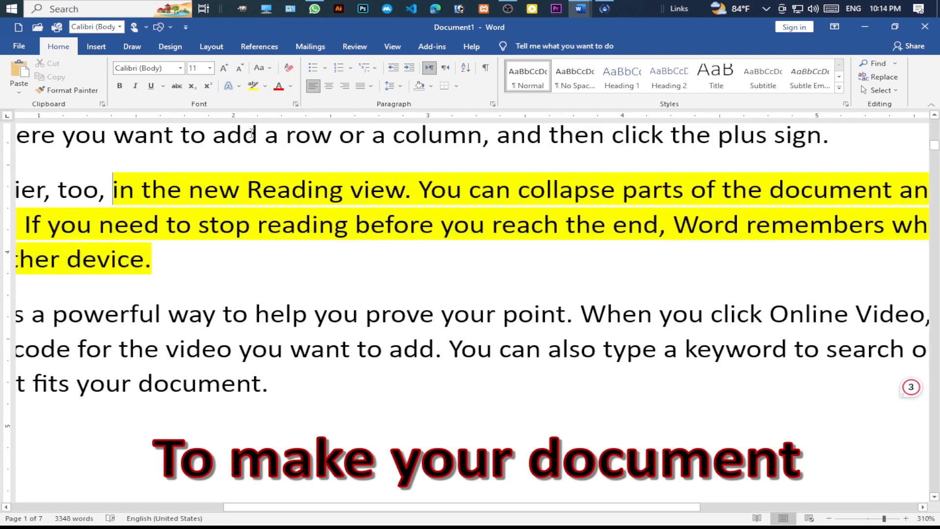
# Step: Highlight "reading before you reach the end" in dark blue within the yellow passage
pyautogui.click(265, 87)
pyautogui.click(257, 104)
pyautogui.moveTo(659, 225); pyautogui.dragTo(304, 225)
# Step: Highlight "reading before you reach the end," and "prove your point. When" in turquoise
pyautogui.click(265, 86)
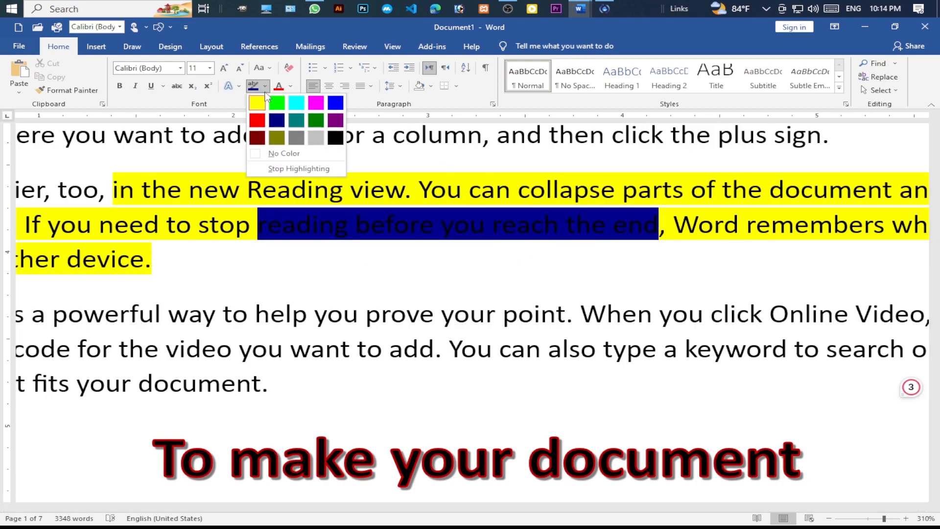
pyautogui.click(296, 103)
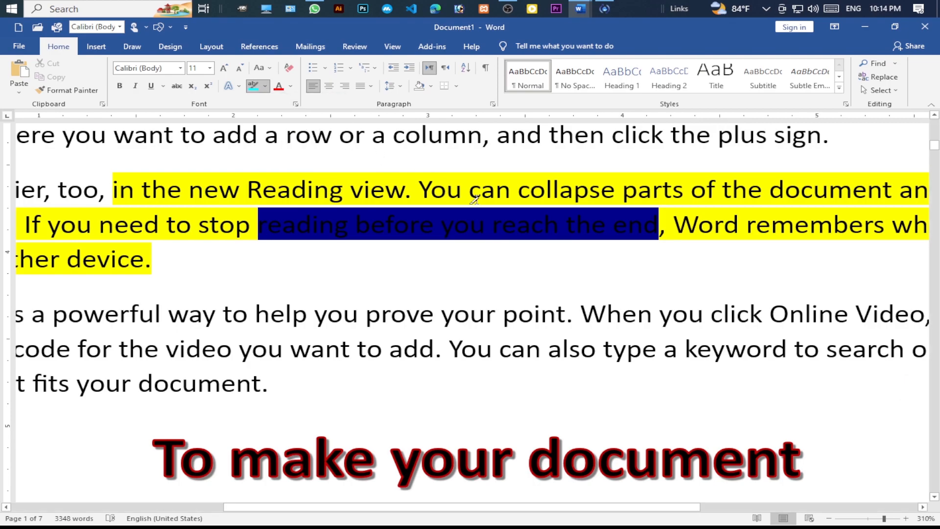
pyautogui.moveTo(654, 221)
pyautogui.mouseDown()
pyautogui.moveTo(430, 206)
pyautogui.moveTo(296, 210)
pyautogui.moveTo(276, 221)
pyautogui.mouseUp()
pyautogui.moveTo(659, 317); pyautogui.dragTo(366, 314)
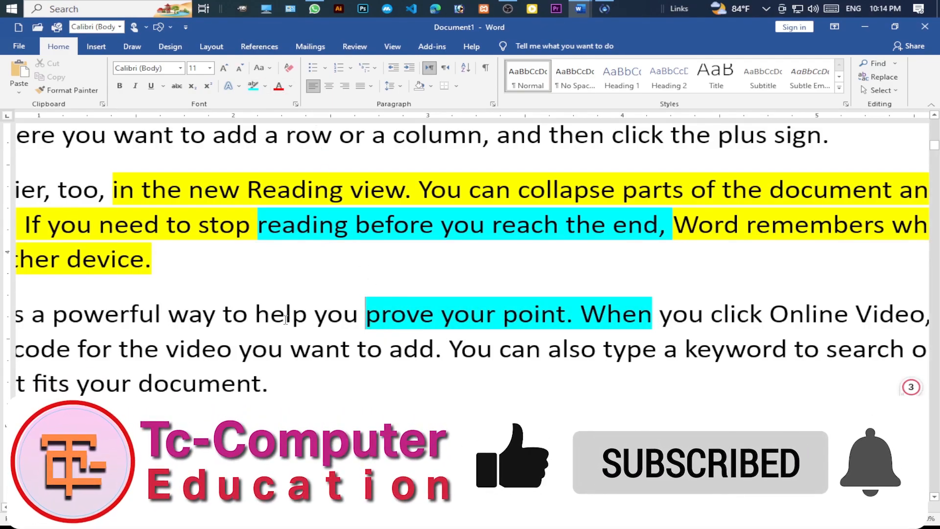
# Step: Set the font color of "buttons that show up" to the standard light blue
pyautogui.moveTo(285, 320); pyautogui.dragTo(54, 318)
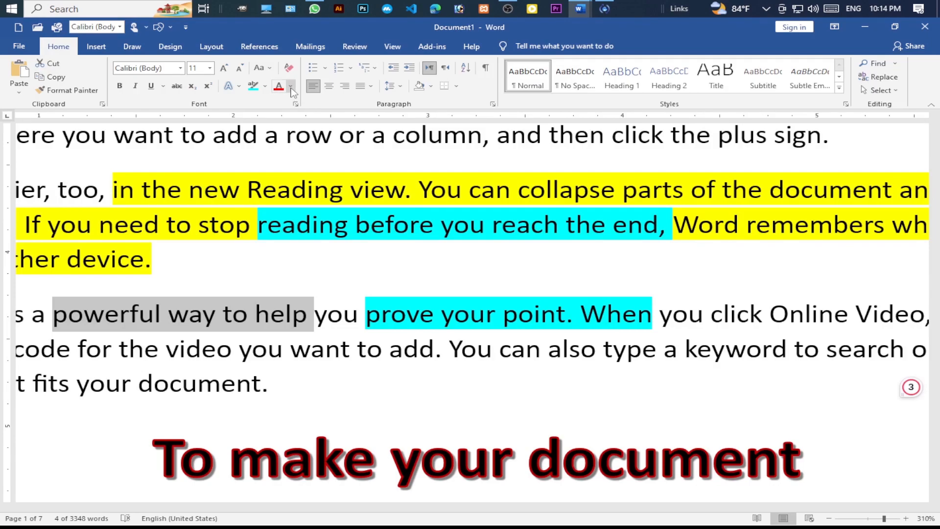
pyautogui.scroll(3, 419, 341)
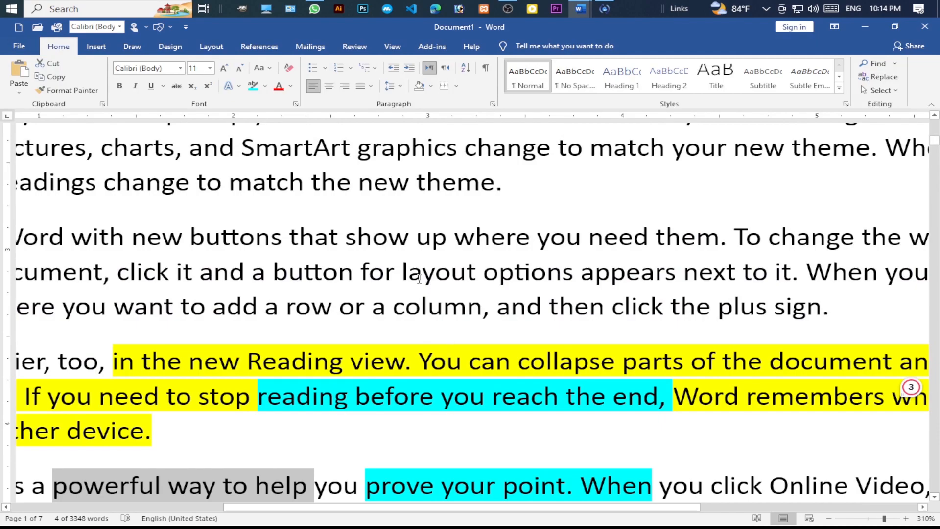
pyautogui.moveTo(446, 244); pyautogui.dragTo(191, 240)
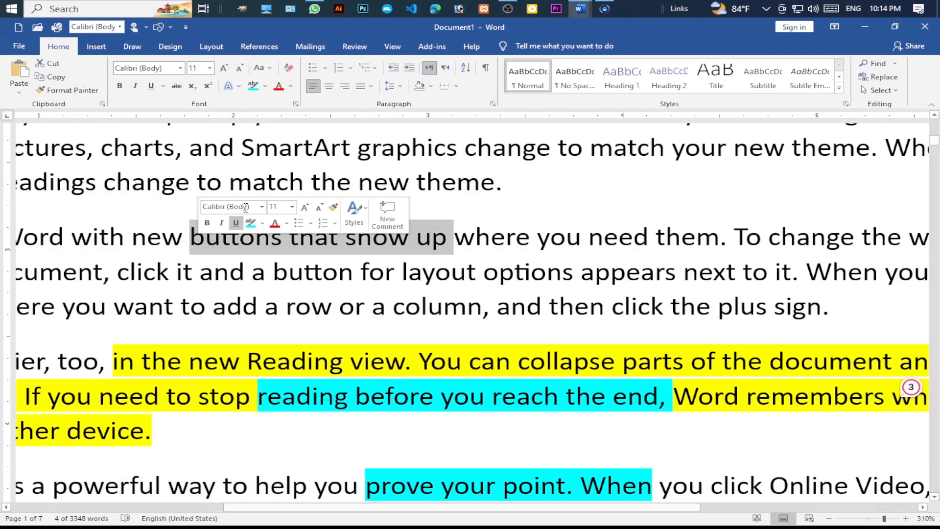
pyautogui.click(291, 87)
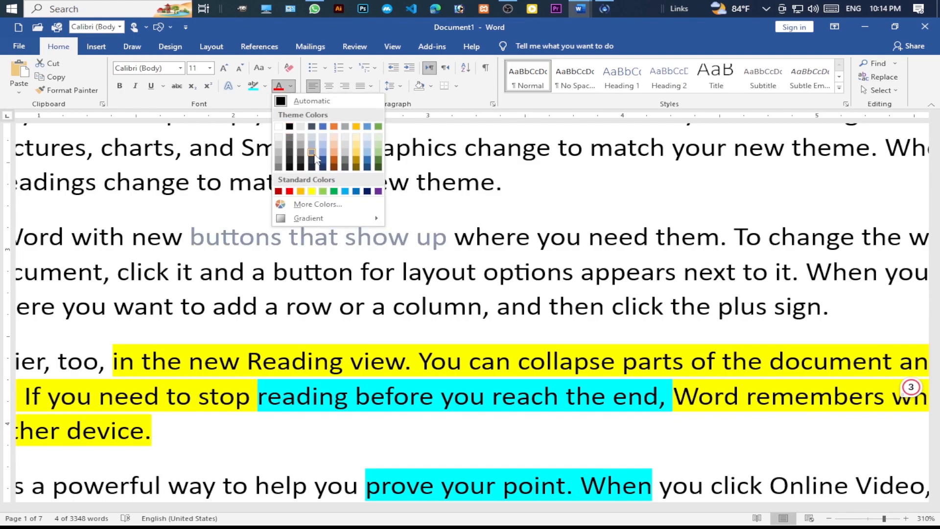
pyautogui.click(345, 191)
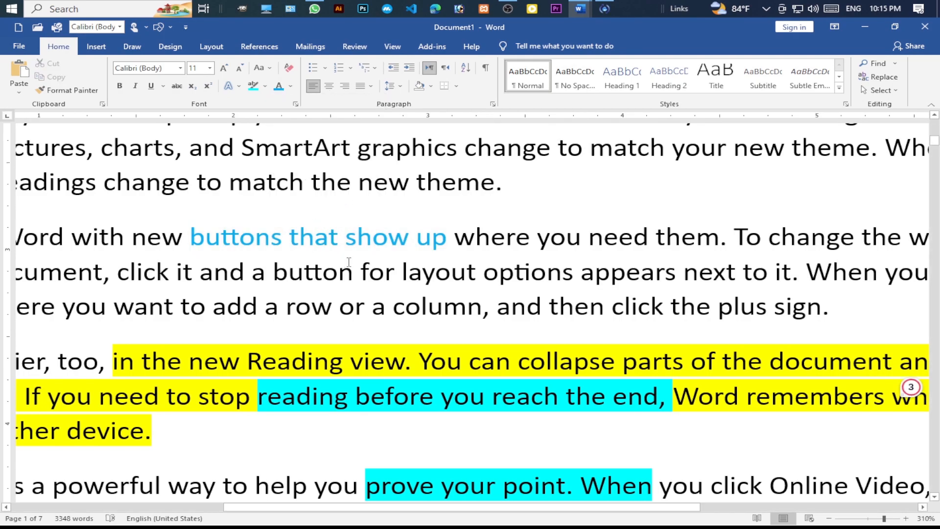
# Step: Examine the basic font settings and the advanced character spacing and OpenType settings in the Font dialog, and close it
pyautogui.click(296, 104)
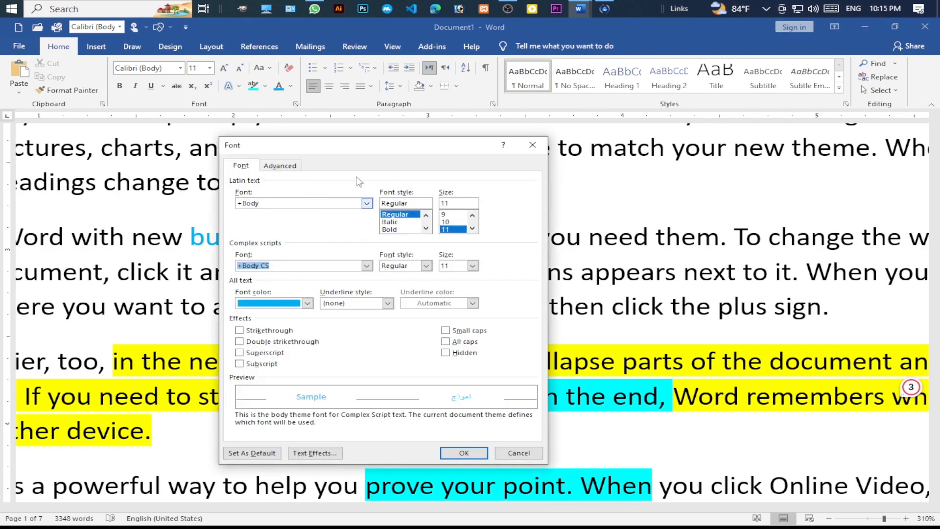
pyautogui.moveTo(366, 155); pyautogui.dragTo(404, 158)
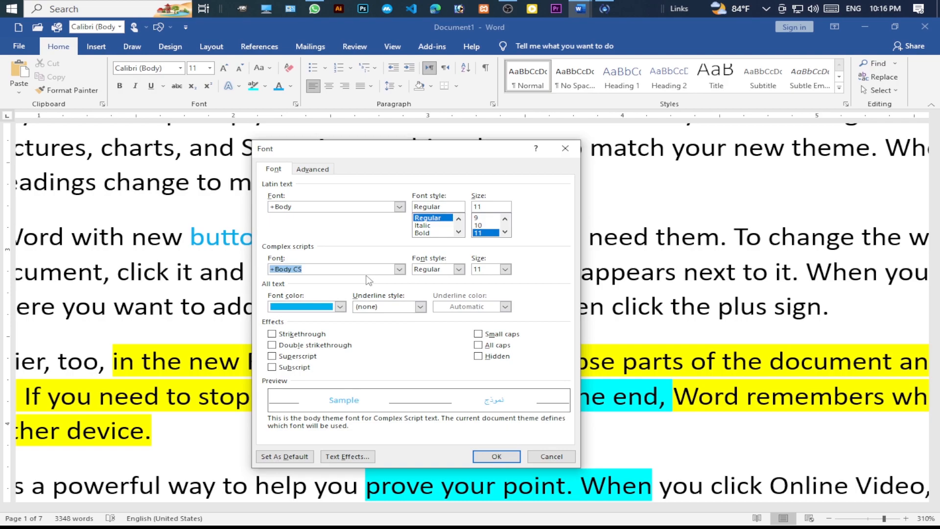
pyautogui.moveTo(347, 150); pyautogui.dragTo(314, 160)
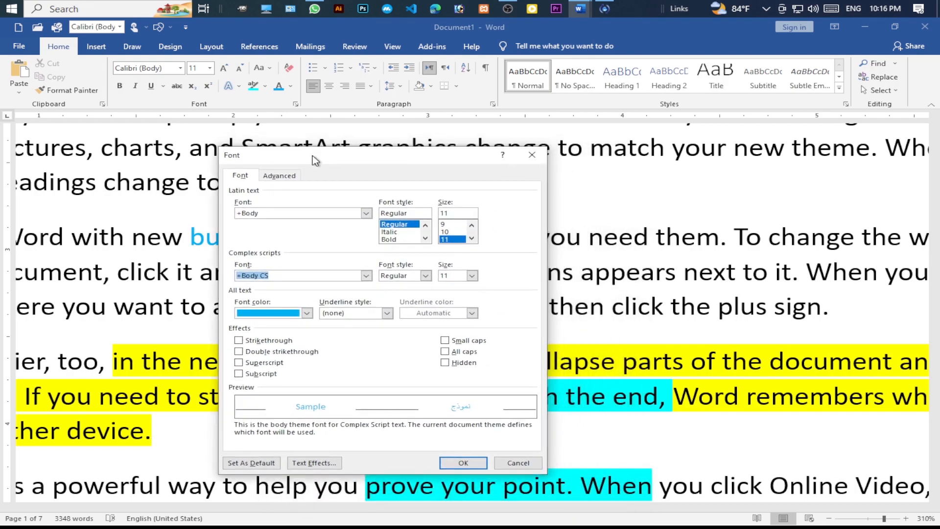
pyautogui.click(280, 177)
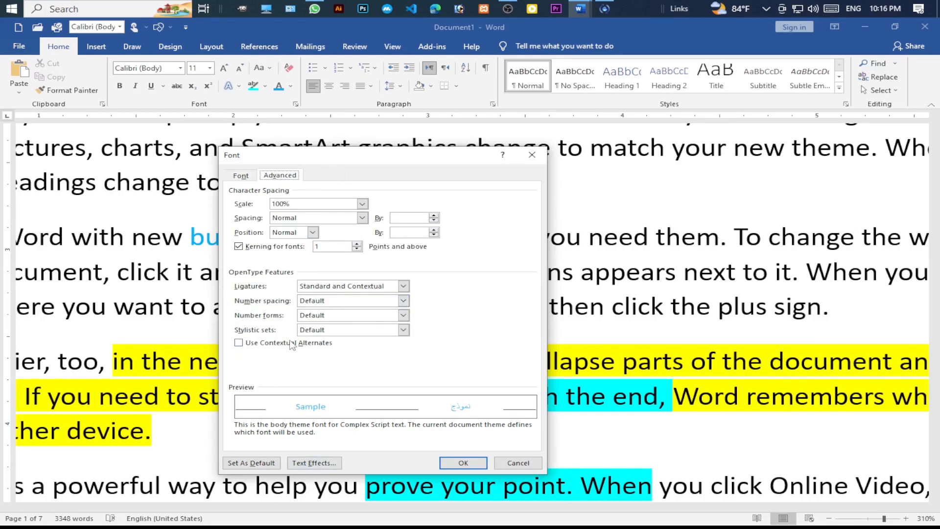
pyautogui.click(467, 463)
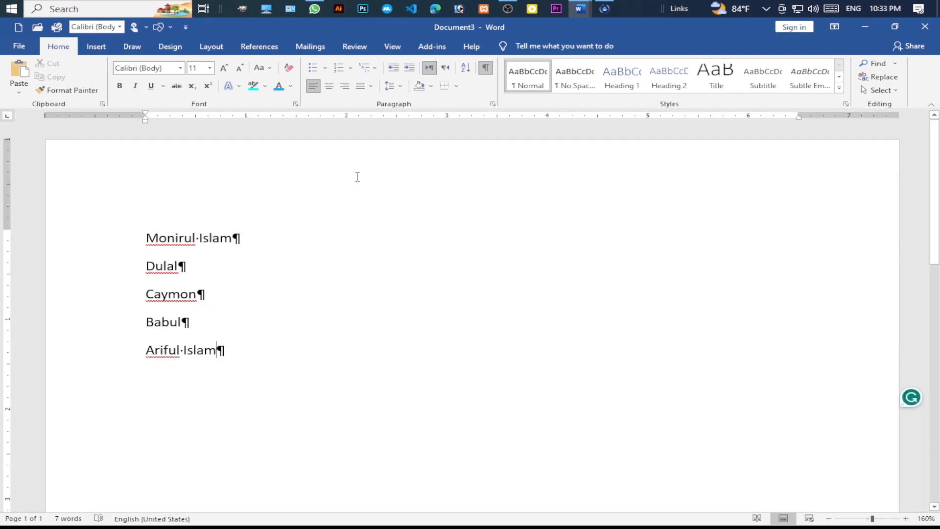